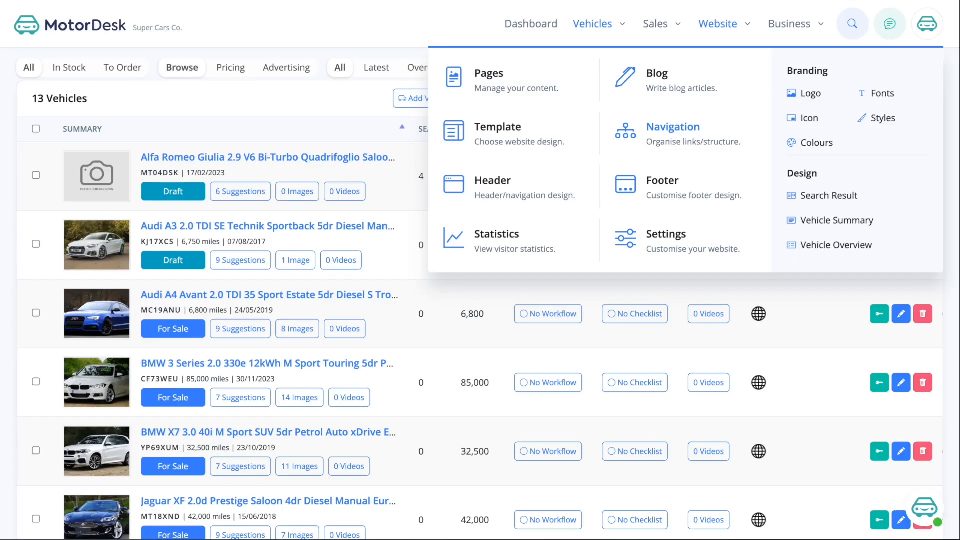
- Go from the vehicle stock list to the website's Pages list
{"action": "left_click", "coordinate": [502, 85]}
- Enter 'About Us' as the Add Page title, giving the URL about-us, without adding it
{"action": "scroll", "coordinate": [505, 95], "scroll_direction": "down", "scroll_amount": 1}
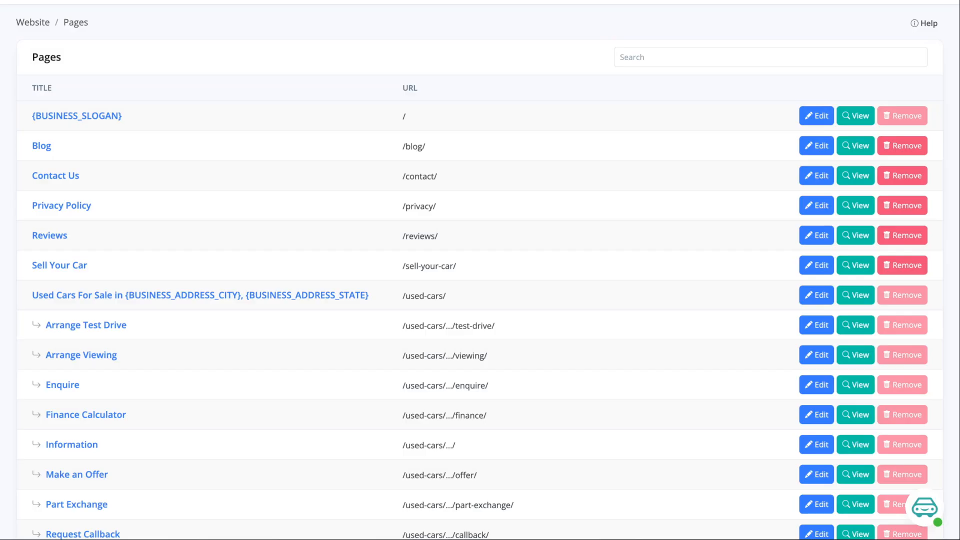
{"action": "scroll", "coordinate": [169, 191], "scroll_direction": "down", "scroll_amount": 2}
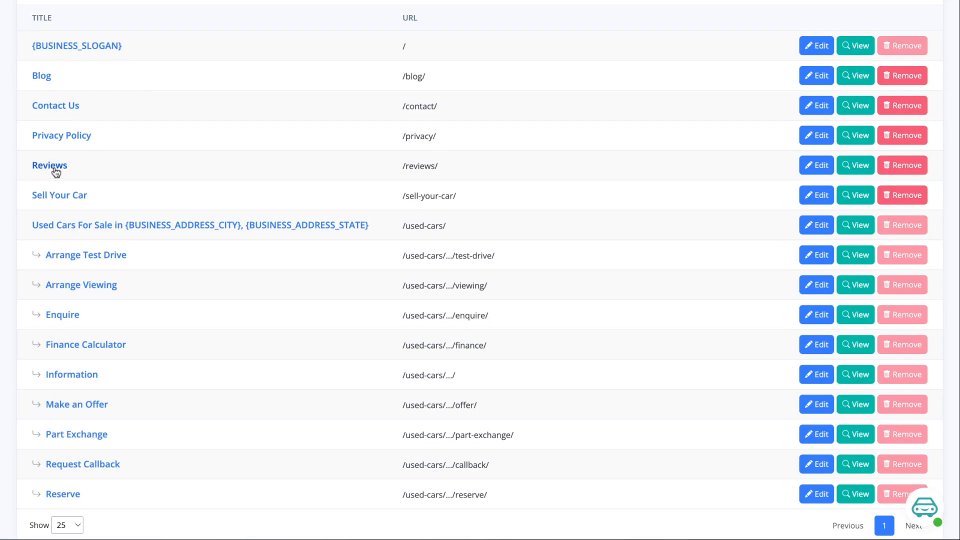
{"action": "scroll", "coordinate": [52, 174], "scroll_direction": "up", "scroll_amount": 1}
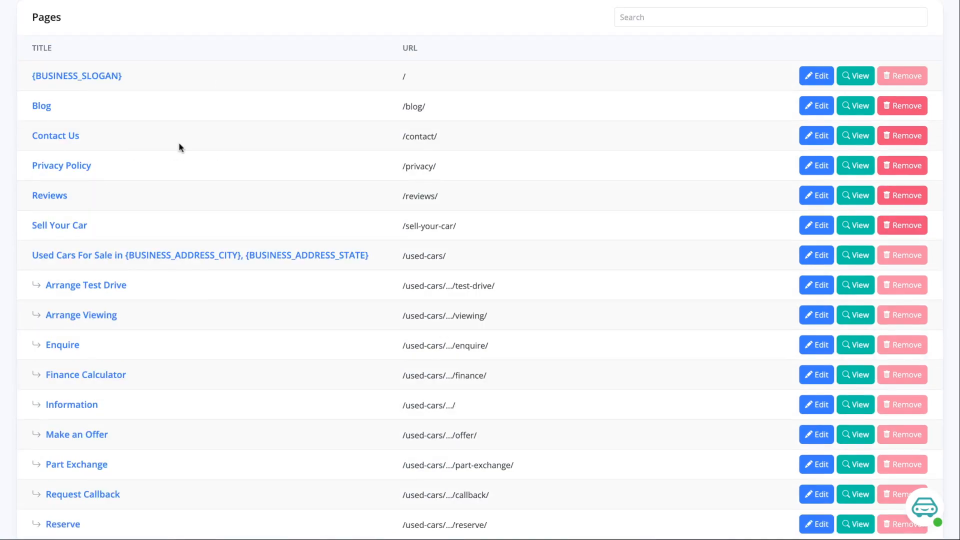
{"action": "scroll", "coordinate": [180, 147], "scroll_direction": "down", "scroll_amount": 5}
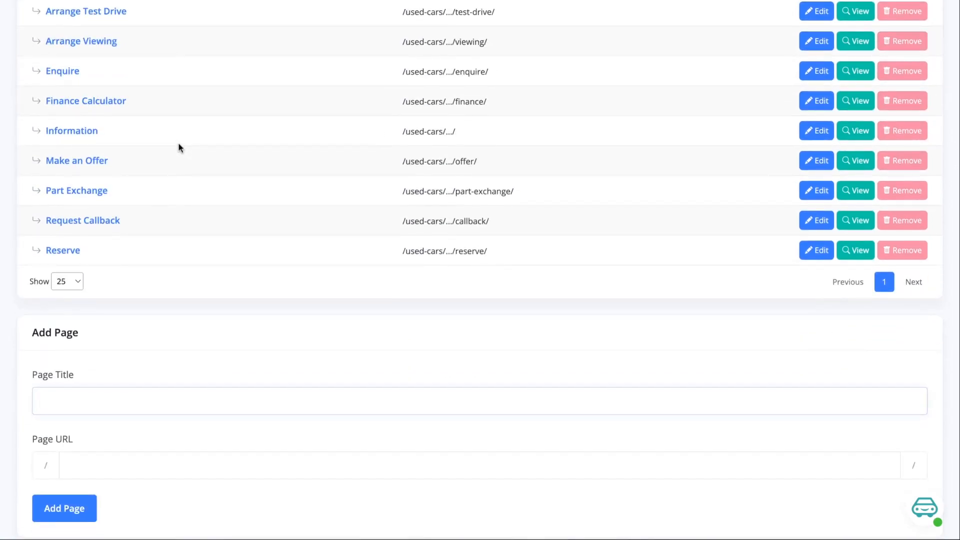
{"action": "type", "text": "bout Us"}
{"action": "scroll", "coordinate": [174, 289], "scroll_direction": "down", "scroll_amount": 1}
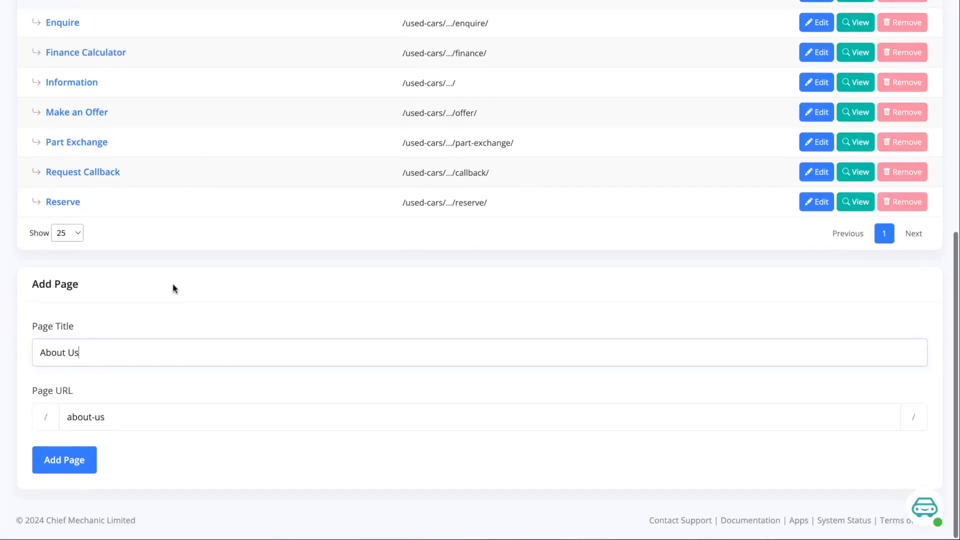
{"action": "scroll", "coordinate": [174, 289], "scroll_direction": "up", "scroll_amount": 5}
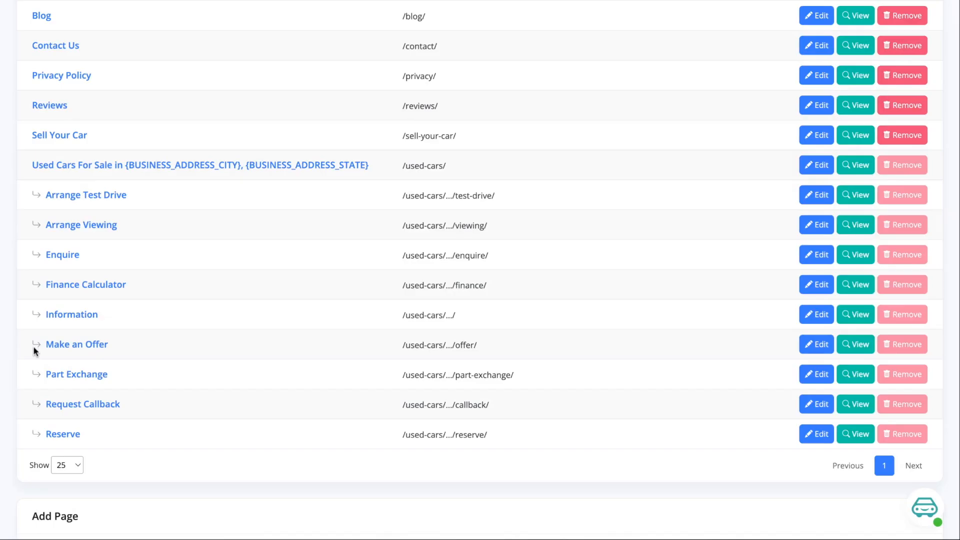
{"action": "scroll", "coordinate": [144, 395], "scroll_direction": "down", "scroll_amount": 1}
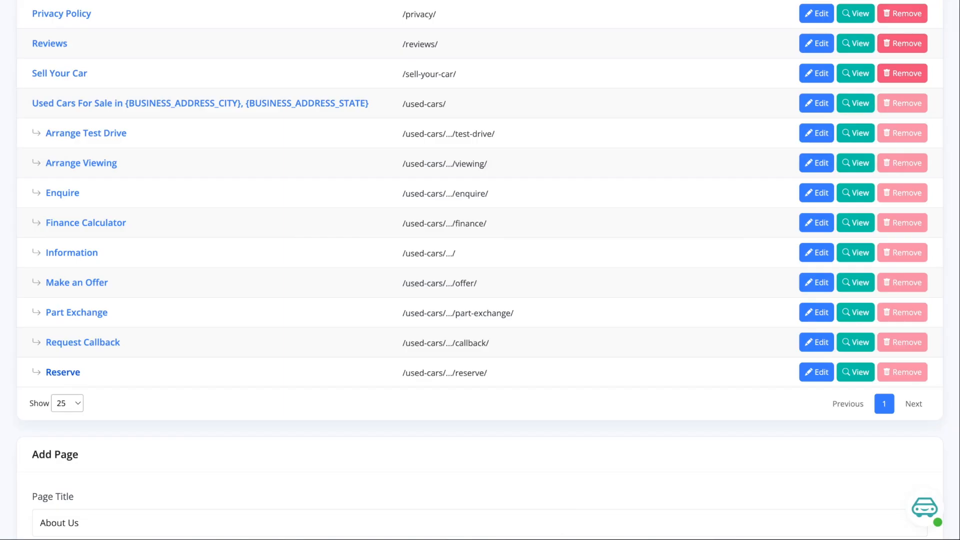
{"action": "scroll", "coordinate": [88, 362], "scroll_direction": "up", "scroll_amount": 3}
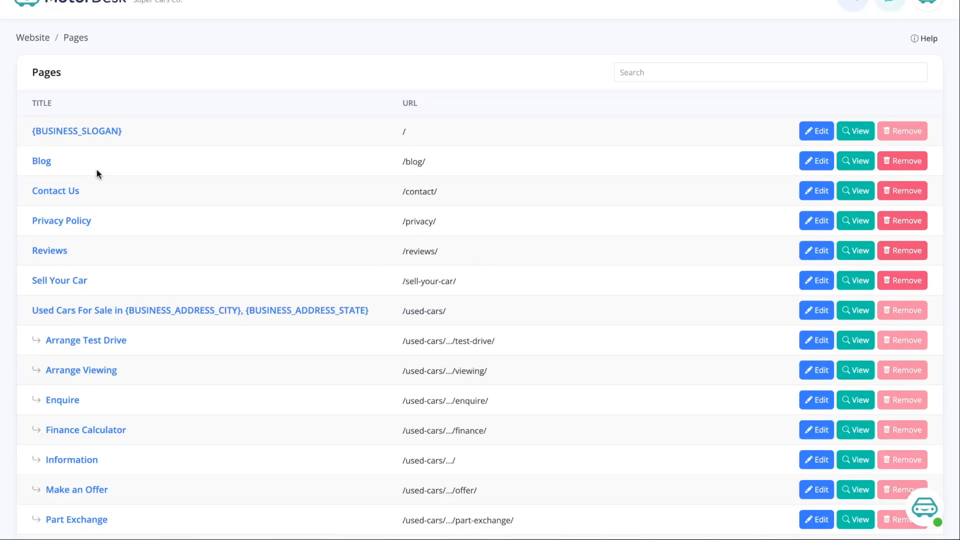
- Open the {BUSINESS_SLOGAN} home page in the page editor
{"action": "left_click", "coordinate": [78, 133]}
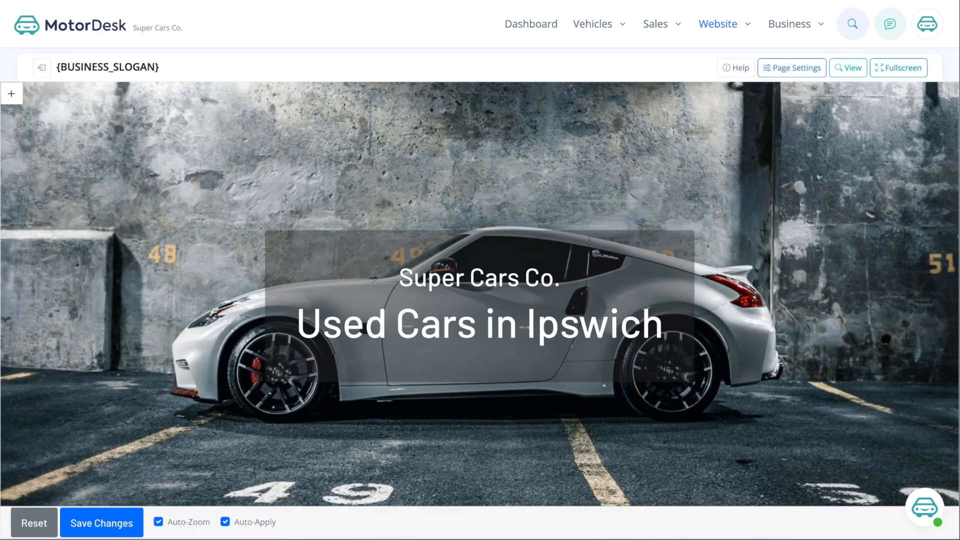
{"action": "scroll", "coordinate": [480, 295], "scroll_direction": "down", "scroll_amount": 3}
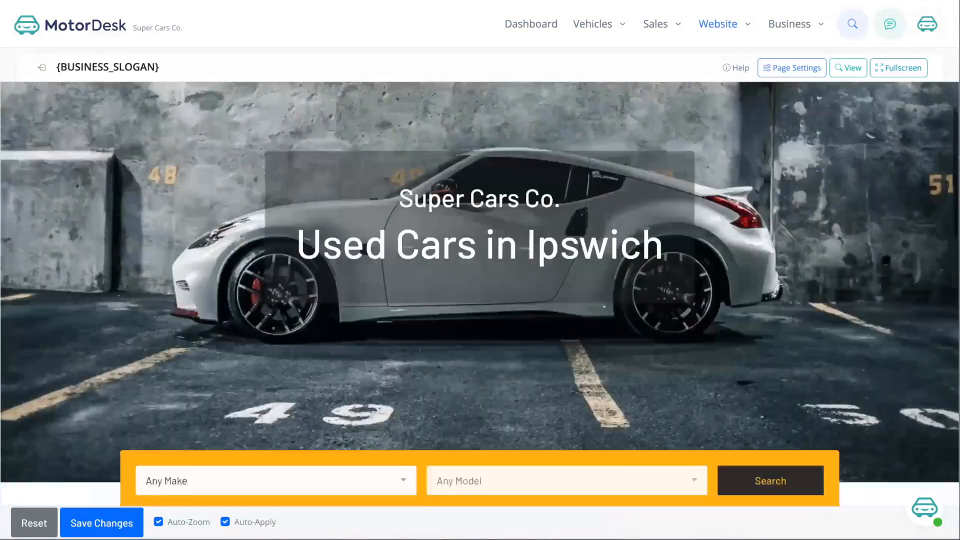
{"action": "scroll", "coordinate": [82, 247], "scroll_direction": "down", "scroll_amount": 5}
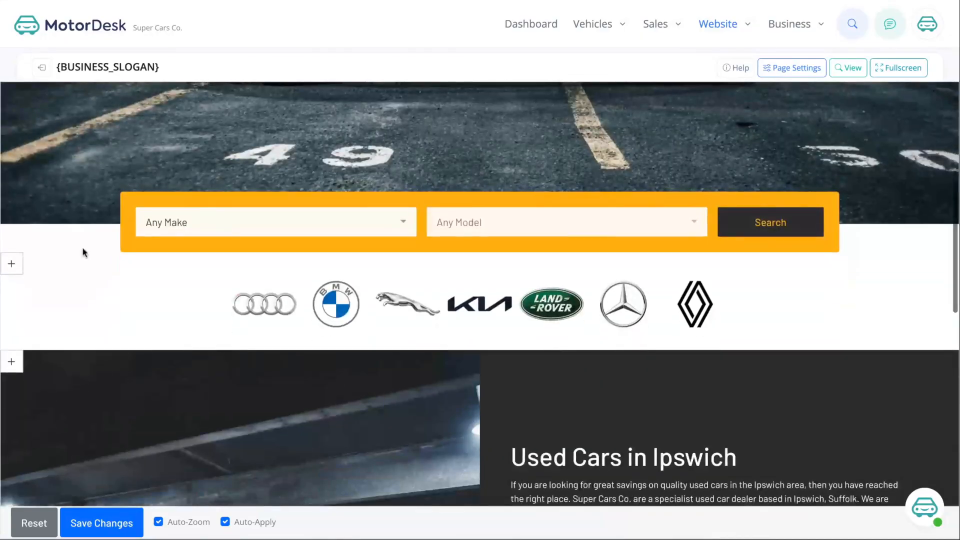
{"action": "scroll", "coordinate": [16, 259], "scroll_direction": "down", "scroll_amount": 2}
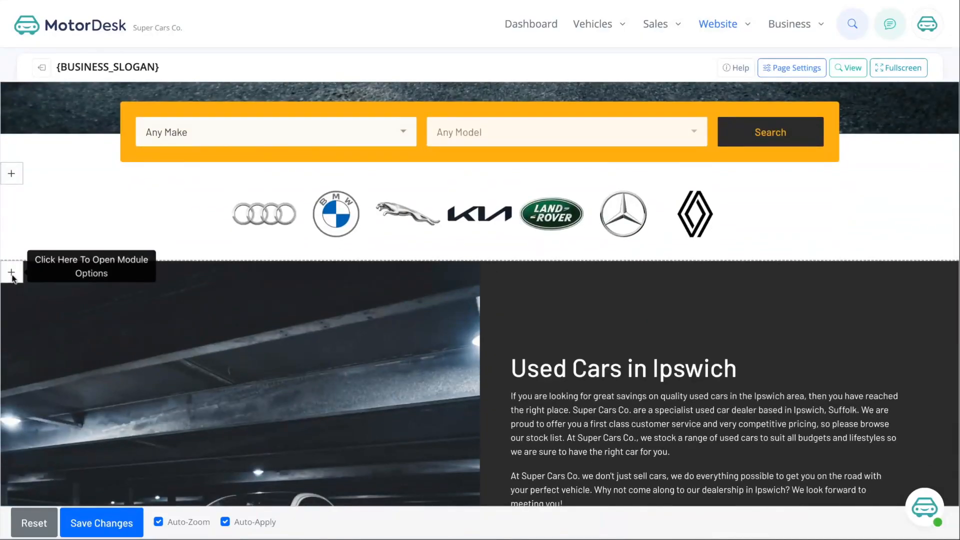
- Move the Used Cars in Ipswich section up to sit directly after the search module
{"action": "left_click", "coordinate": [11, 272]}
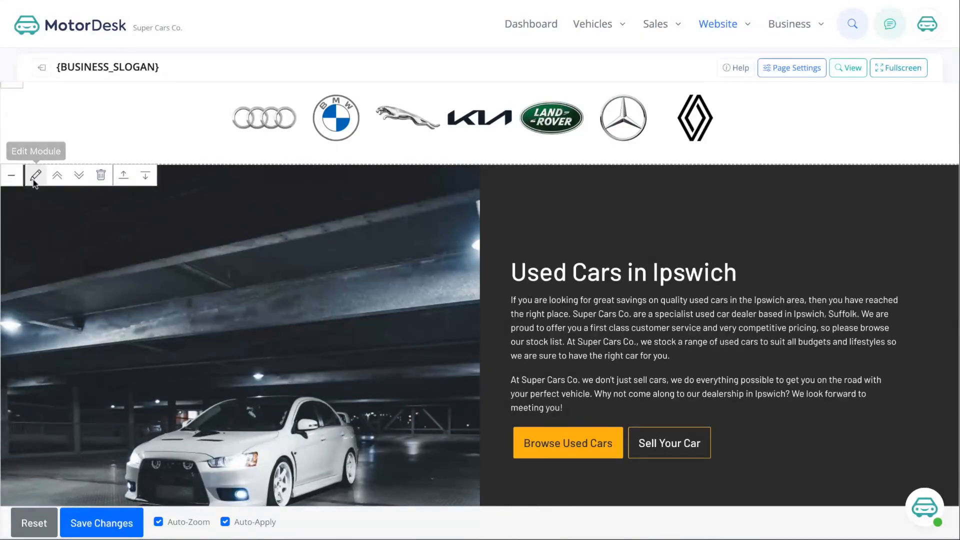
{"action": "left_click", "coordinate": [61, 177]}
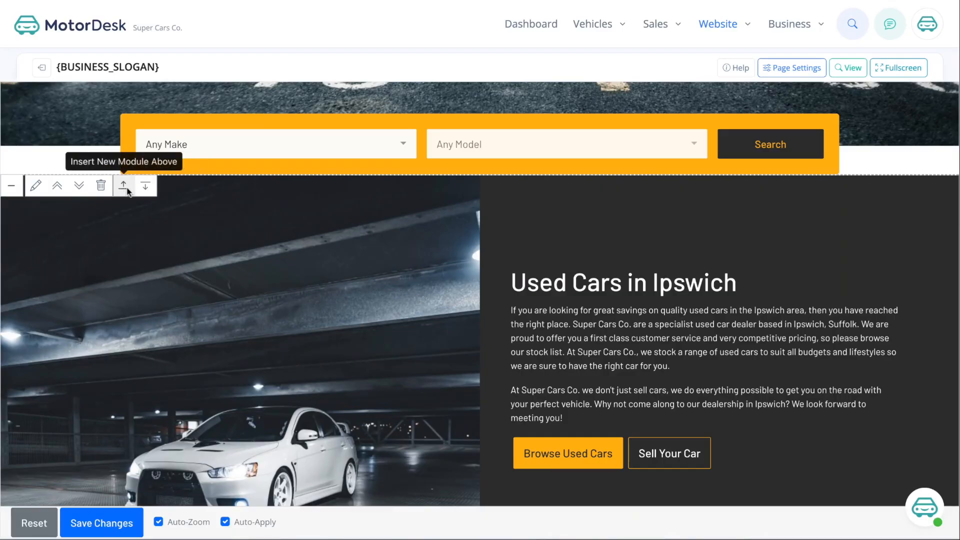
{"action": "scroll", "coordinate": [127, 191], "scroll_direction": "down", "scroll_amount": 7}
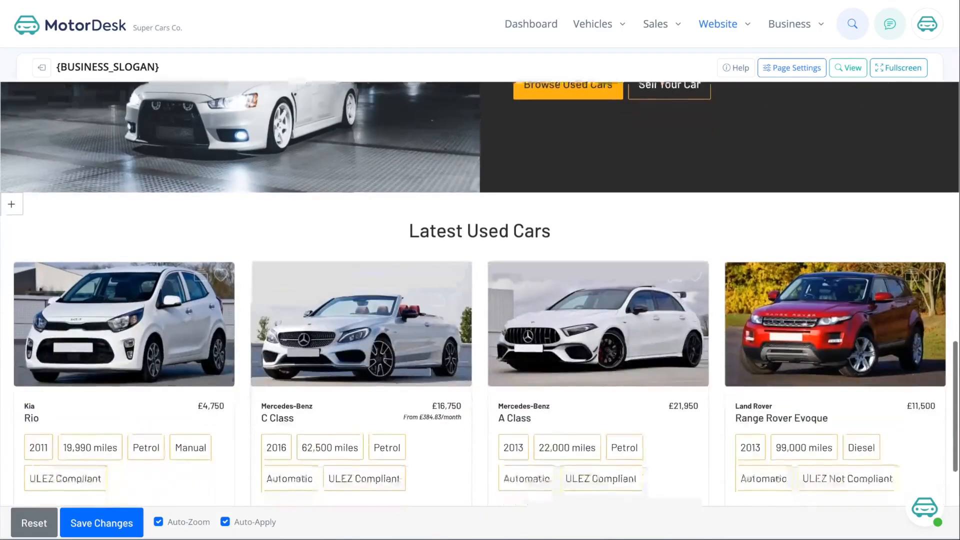
- Compare the Grid Fixed, Image Fixed and Stagger styles for Latest Used Cars, settling on Stagger (Total 3)
{"action": "left_click", "coordinate": [36, 204]}
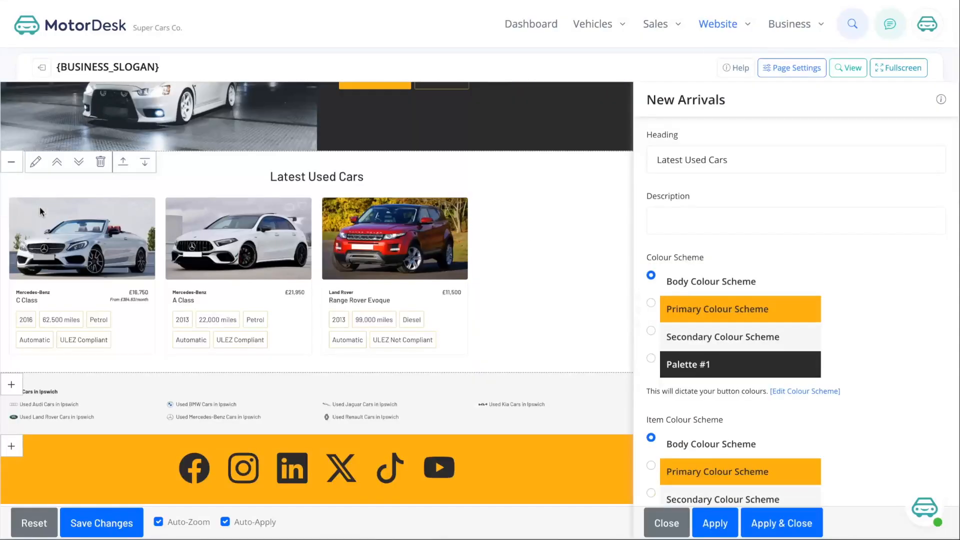
{"action": "scroll", "coordinate": [793, 275], "scroll_direction": "down", "scroll_amount": 2}
{"action": "scroll", "coordinate": [793, 274], "scroll_direction": "down", "scroll_amount": 5}
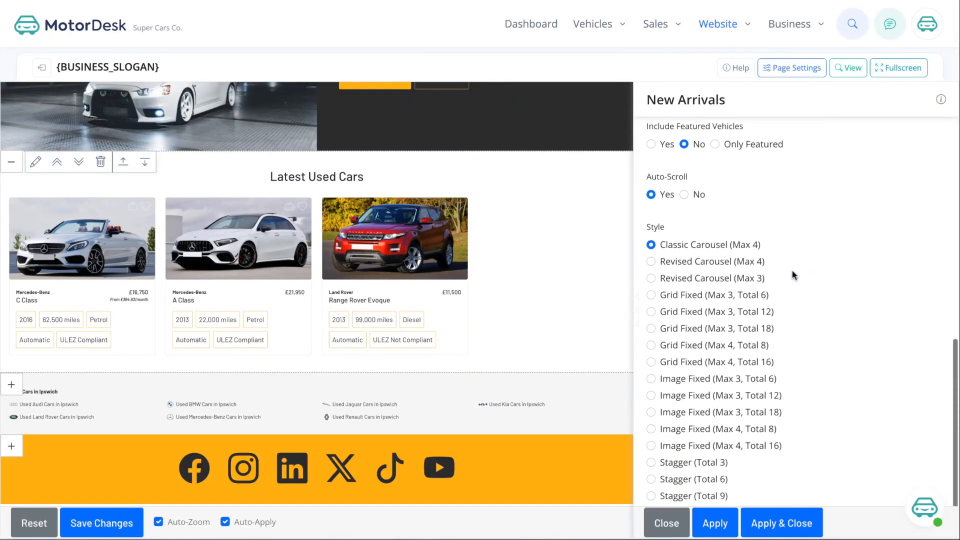
{"action": "left_click", "coordinate": [668, 295]}
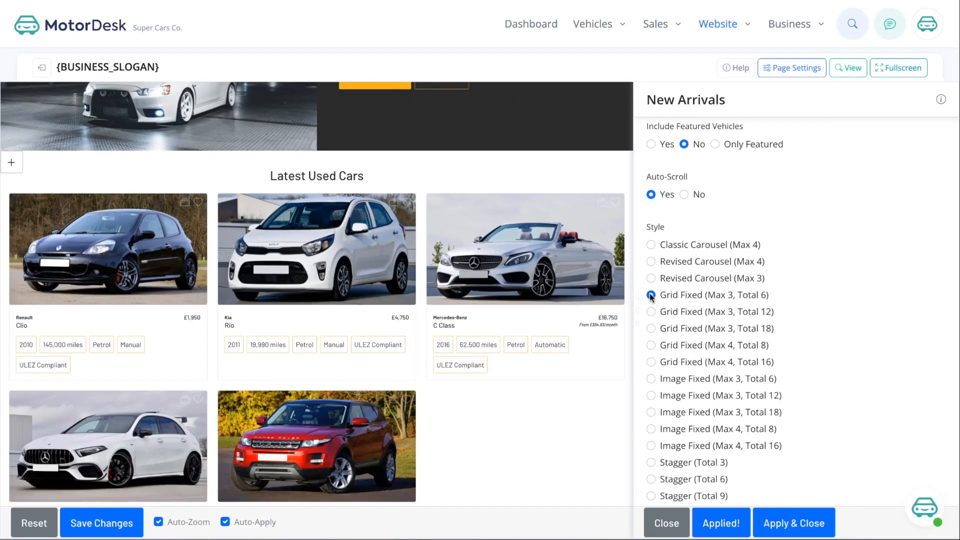
{"action": "left_click", "coordinate": [651, 344]}
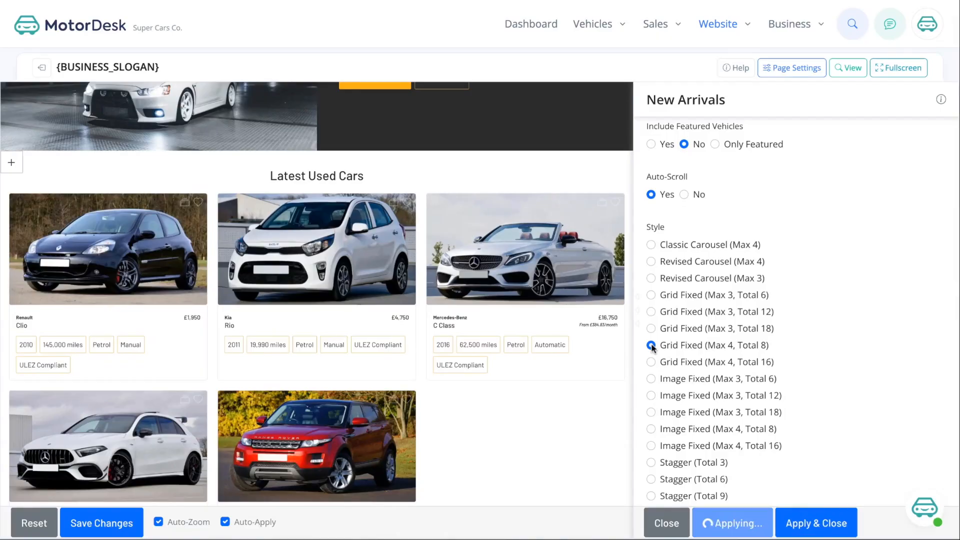
{"action": "scroll", "coordinate": [651, 345], "scroll_direction": "down", "scroll_amount": 1}
{"action": "left_click", "coordinate": [651, 356]}
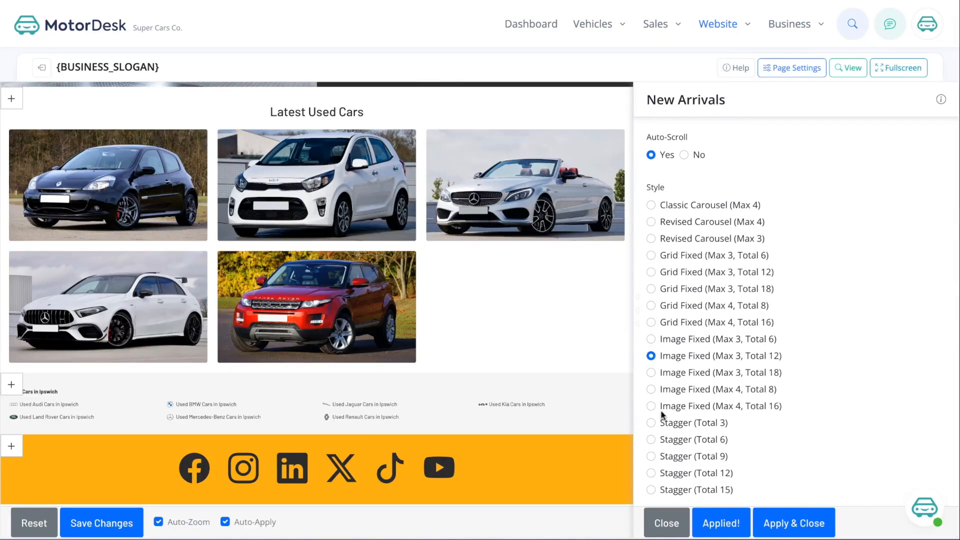
{"action": "left_click", "coordinate": [651, 423]}
{"action": "key", "text": "Down"}
{"action": "key", "text": "Down"}
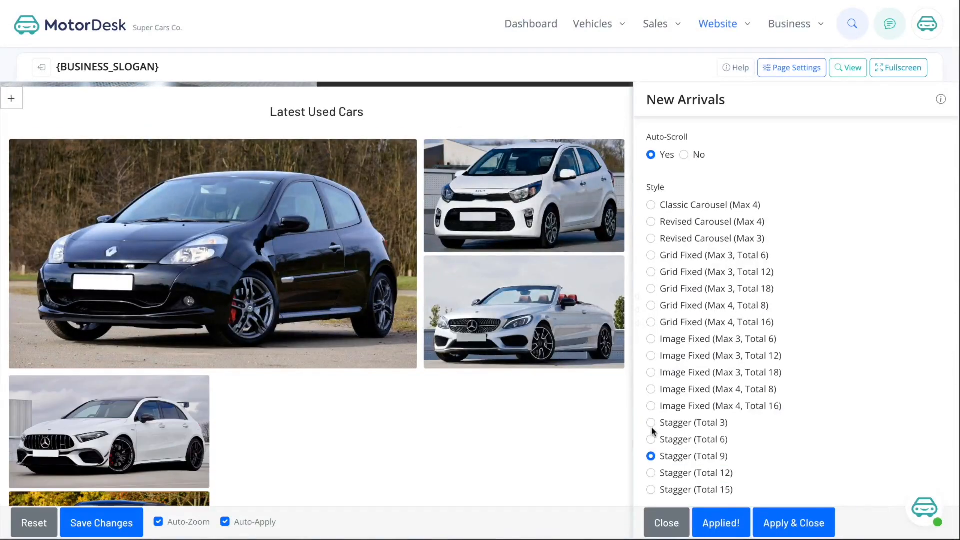
{"action": "left_click", "coordinate": [650, 423]}
- Include sold vehicles, try Palette #1 but keep the Body colour scheme, and apply
{"action": "scroll", "coordinate": [651, 385], "scroll_direction": "down", "scroll_amount": 10}
{"action": "left_click", "coordinate": [650, 384]}
{"action": "scroll", "coordinate": [651, 350], "scroll_direction": "up", "scroll_amount": 3}
{"action": "left_click", "coordinate": [651, 287]}
{"action": "scroll", "coordinate": [653, 260], "scroll_direction": "up", "scroll_amount": 2}
{"action": "left_click", "coordinate": [651, 275]}
{"action": "left_click", "coordinate": [667, 523]}
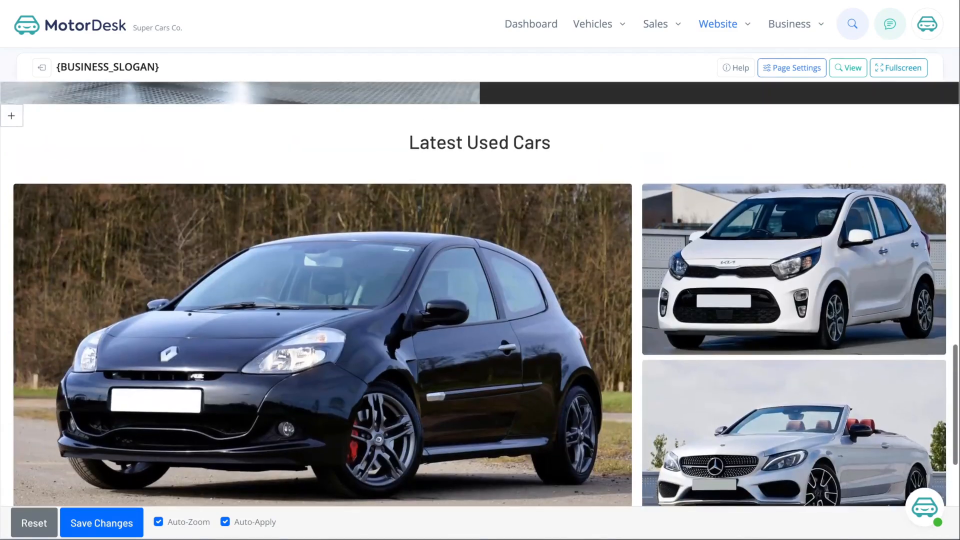
{"action": "scroll", "coordinate": [670, 400], "scroll_direction": "up", "scroll_amount": 7}
{"action": "scroll", "coordinate": [283, 303], "scroll_direction": "up", "scroll_amount": 2}
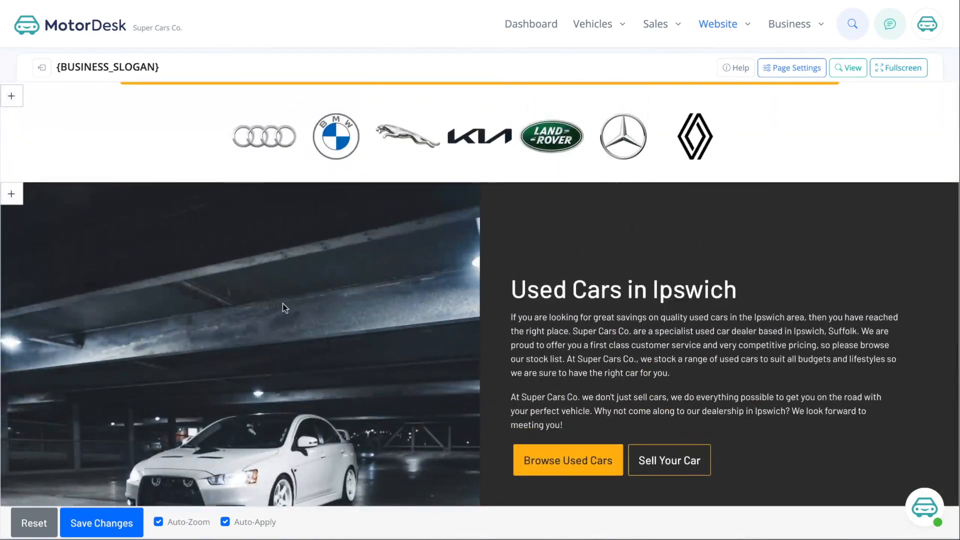
{"action": "scroll", "coordinate": [283, 304], "scroll_direction": "up", "scroll_amount": 5}
{"action": "scroll", "coordinate": [311, 278], "scroll_direction": "up", "scroll_amount": 4}
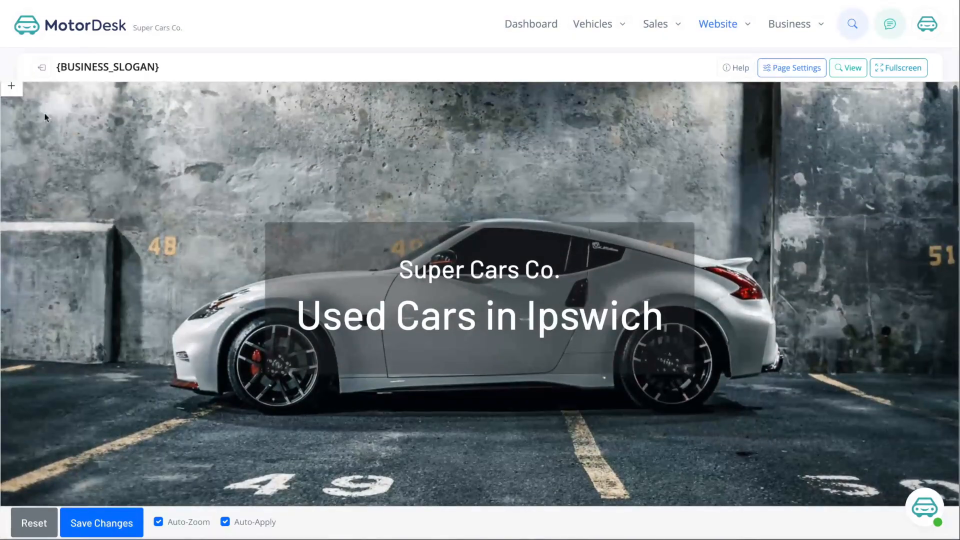
- Bring up the Hero Search section's background image and size settings
{"action": "left_click", "coordinate": [11, 86]}
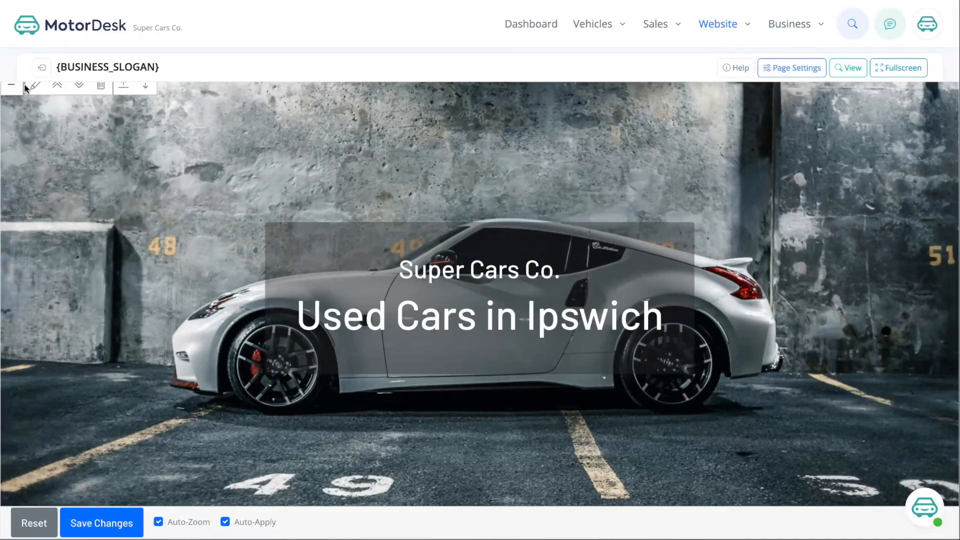
{"action": "left_click", "coordinate": [34, 88]}
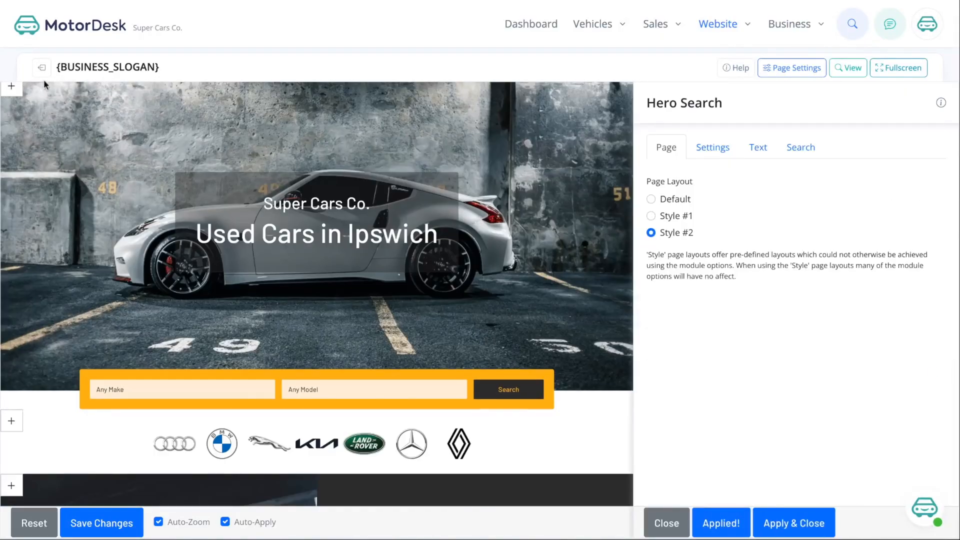
{"action": "left_click", "coordinate": [712, 144]}
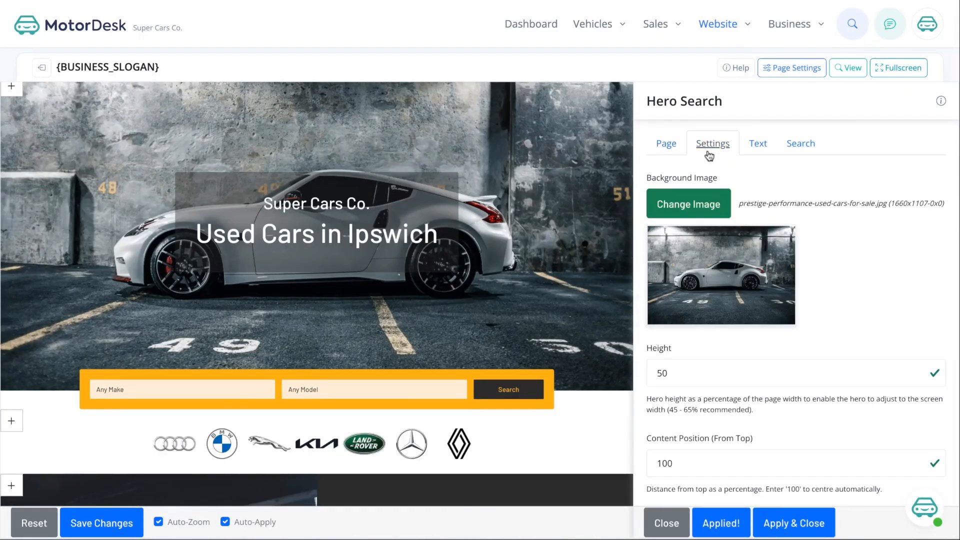
- Upload and save a new hero background image, then bring up the image library
{"action": "left_click", "coordinate": [714, 205]}
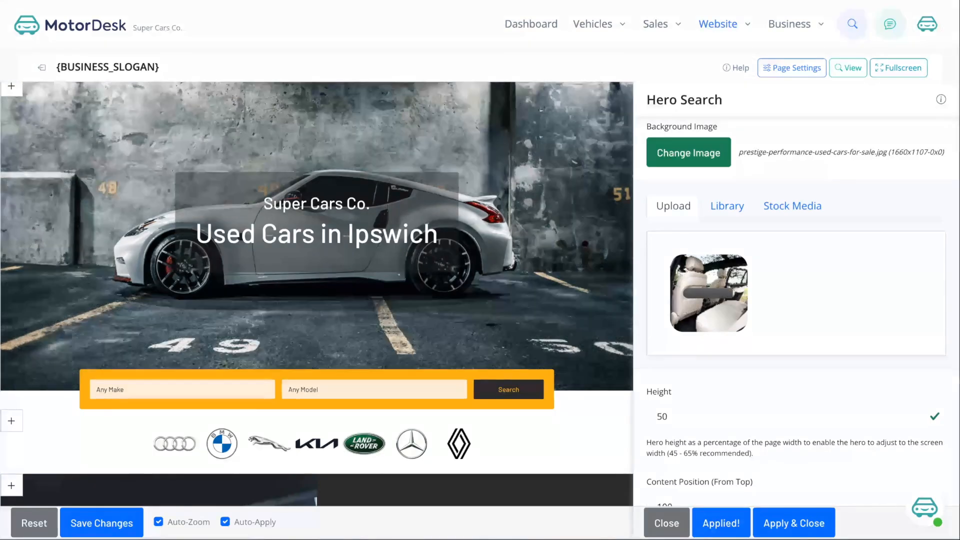
{"action": "scroll", "coordinate": [754, 363], "scroll_direction": "down", "scroll_amount": 3}
{"action": "left_click", "coordinate": [733, 459]}
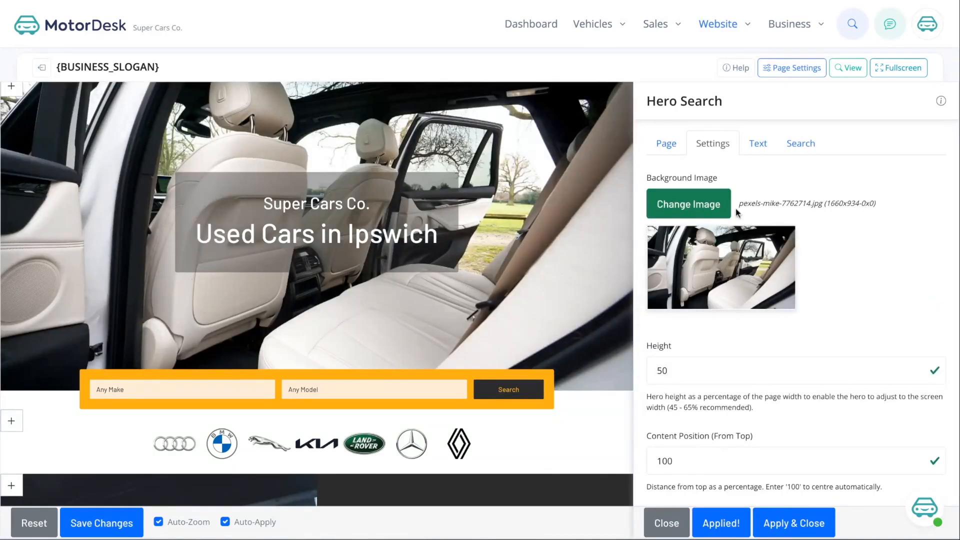
{"action": "left_click", "coordinate": [698, 202]}
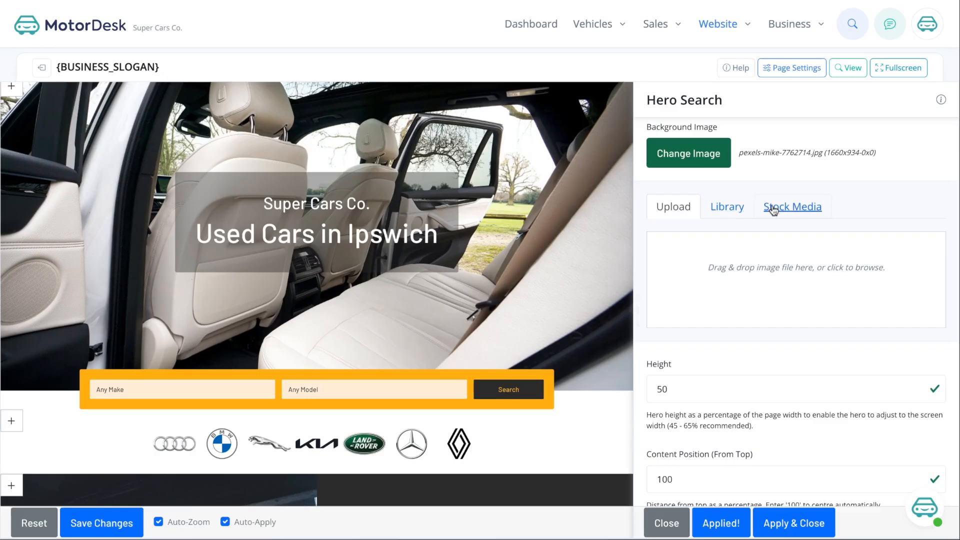
{"action": "left_click", "coordinate": [737, 209]}
- Set the library's blue BMW photo at 1660x1107 as the hero background
{"action": "left_click", "coordinate": [904, 310]}
{"action": "scroll", "coordinate": [869, 338], "scroll_direction": "down", "scroll_amount": 2}
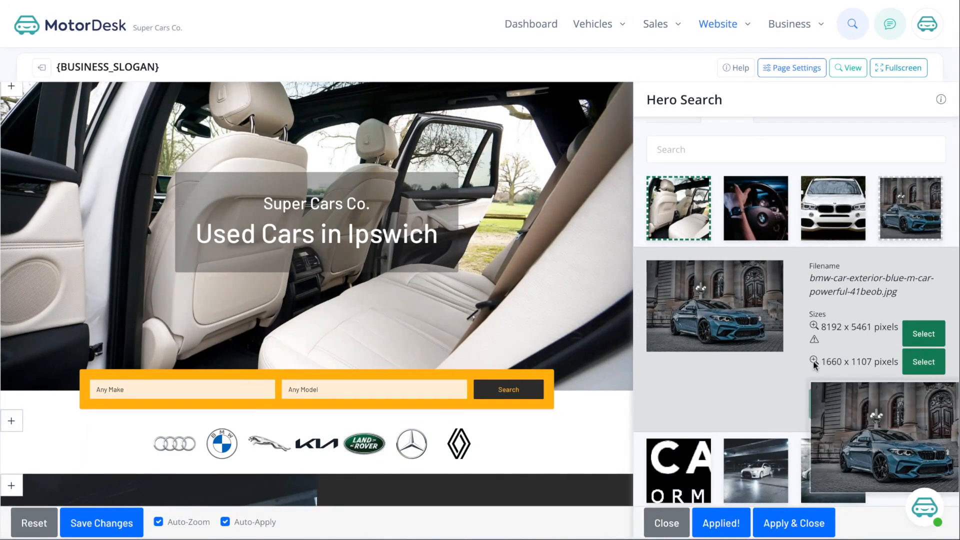
{"action": "left_click", "coordinate": [919, 364]}
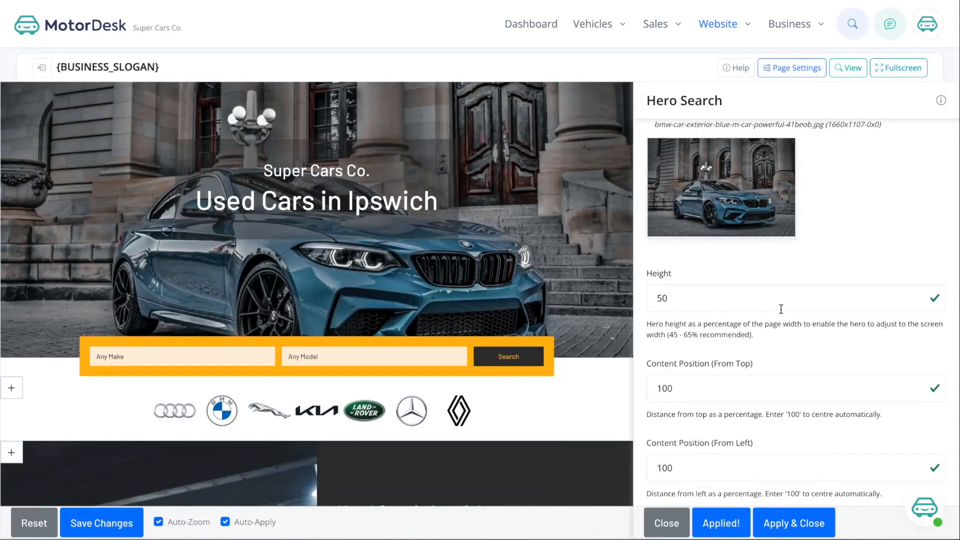
{"action": "scroll", "coordinate": [709, 280], "scroll_direction": "up", "scroll_amount": 2}
- Copy the road-car stock photo bmw-car-driving-exterior-powerful-modified-atCYCZ.jpg into the library for the hero
{"action": "left_click", "coordinate": [729, 199]}
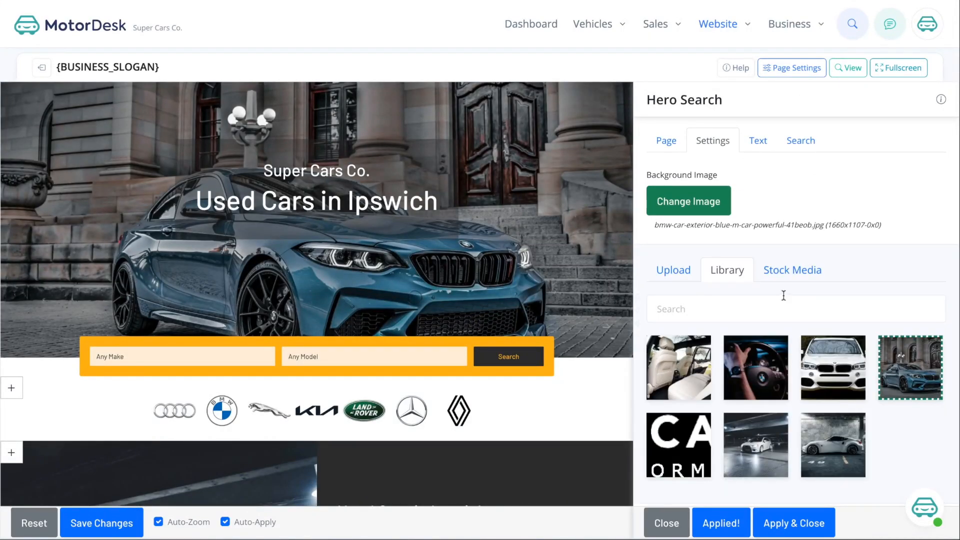
{"action": "left_click", "coordinate": [799, 271]}
{"action": "scroll", "coordinate": [799, 272], "scroll_direction": "down", "scroll_amount": 2}
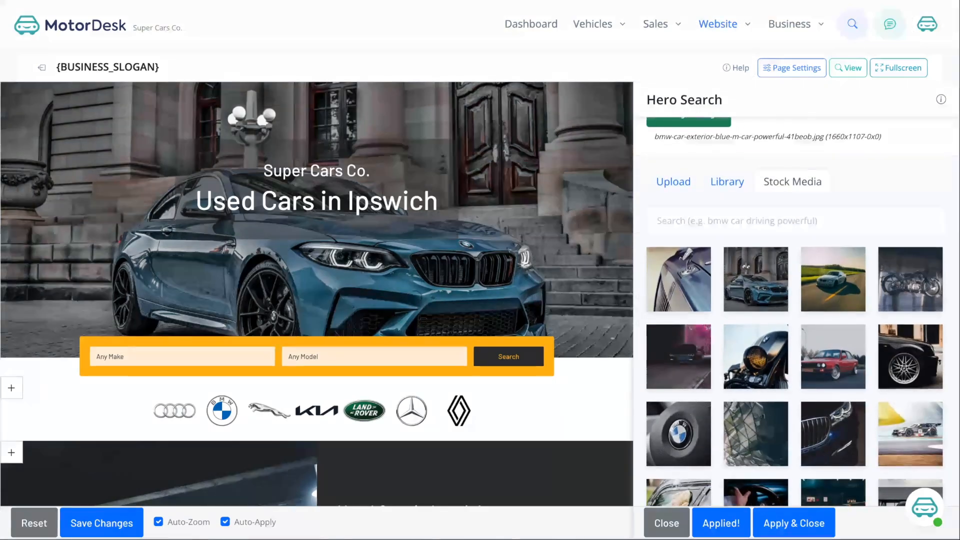
{"action": "scroll", "coordinate": [832, 268], "scroll_direction": "down", "scroll_amount": 5}
{"action": "left_click", "coordinate": [833, 267]}
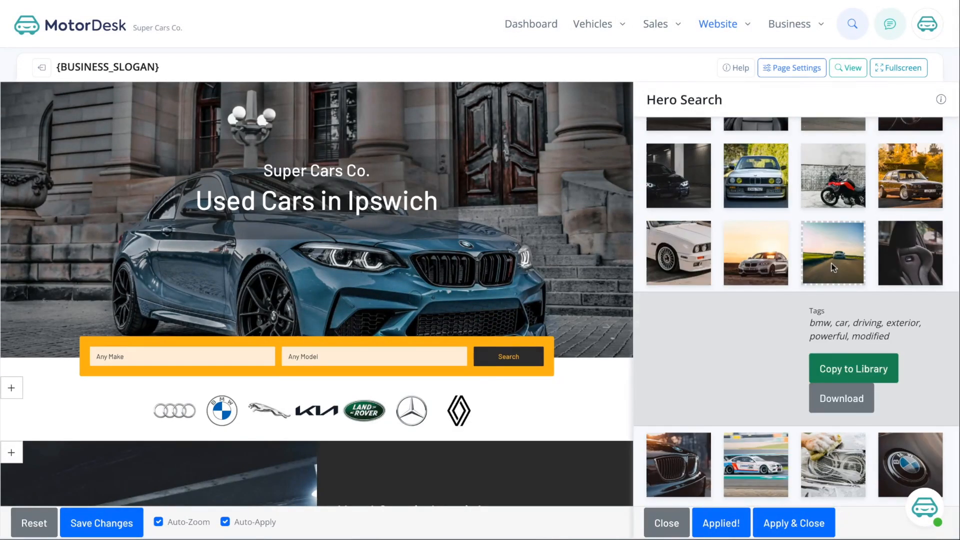
{"action": "left_click", "coordinate": [845, 369]}
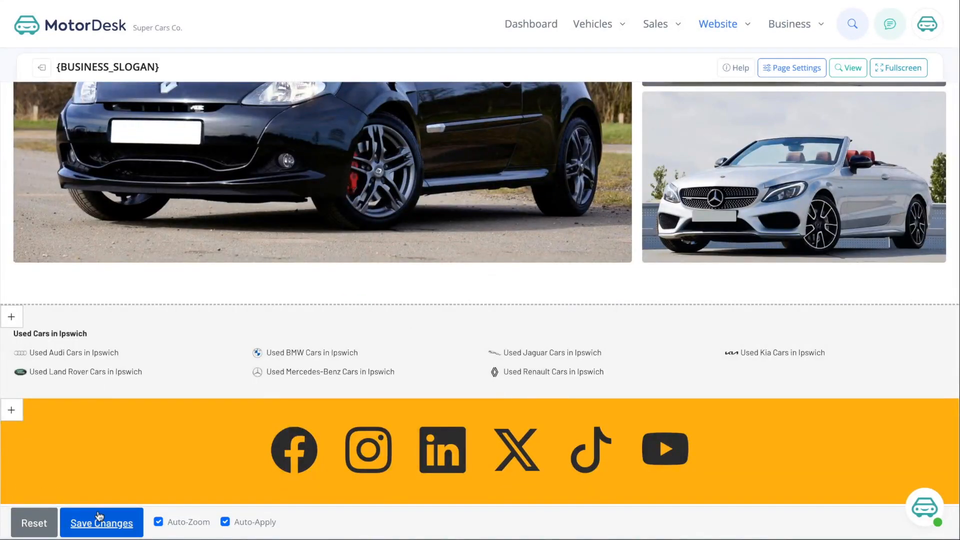
- Save the homepage changes and scroll through the live Super Cars Co. homepage
{"action": "left_click", "coordinate": [99, 520]}
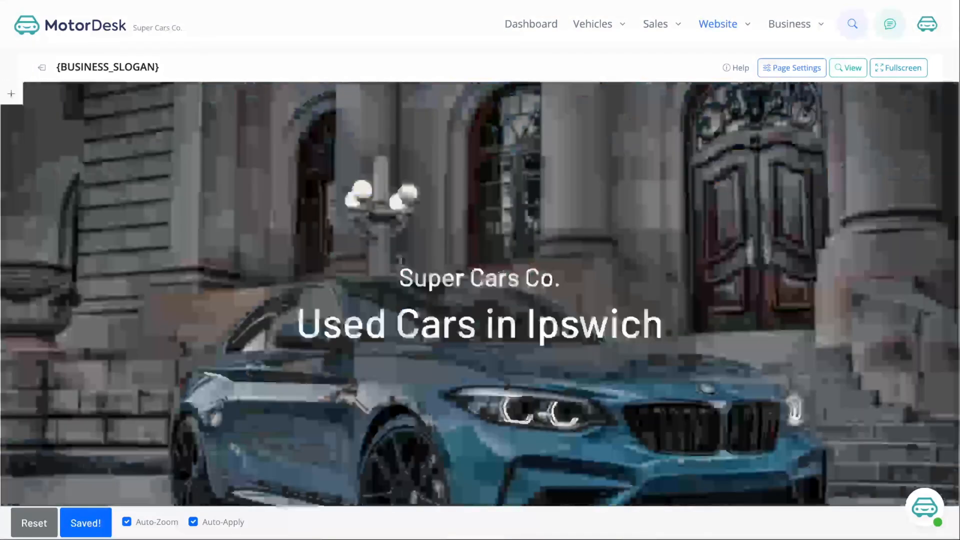
{"action": "left_click", "coordinate": [849, 67]}
{"action": "scroll", "coordinate": [480, 270], "scroll_direction": "down", "scroll_amount": 20}
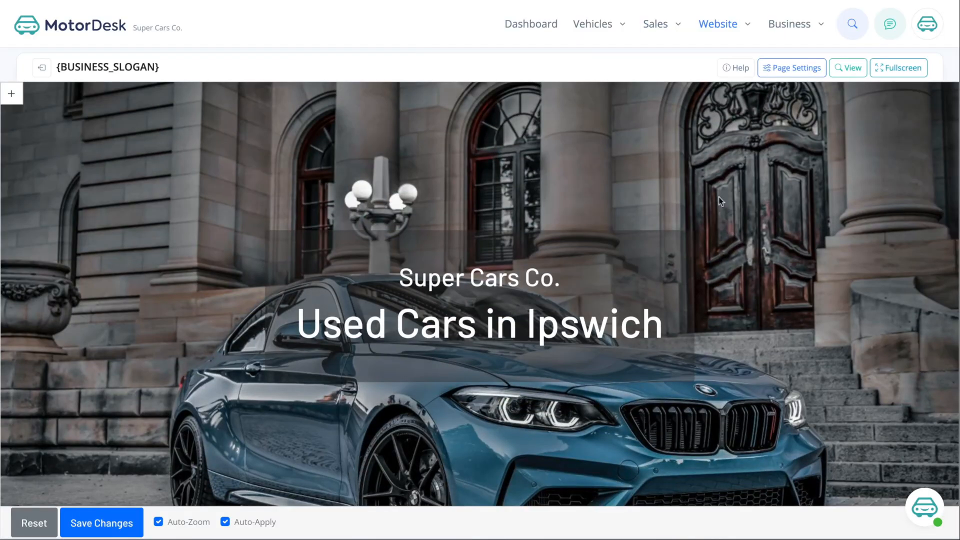
- Add a website page titled 'call to action' at URL call-to-action and open it for editing
{"action": "left_click", "coordinate": [718, 25]}
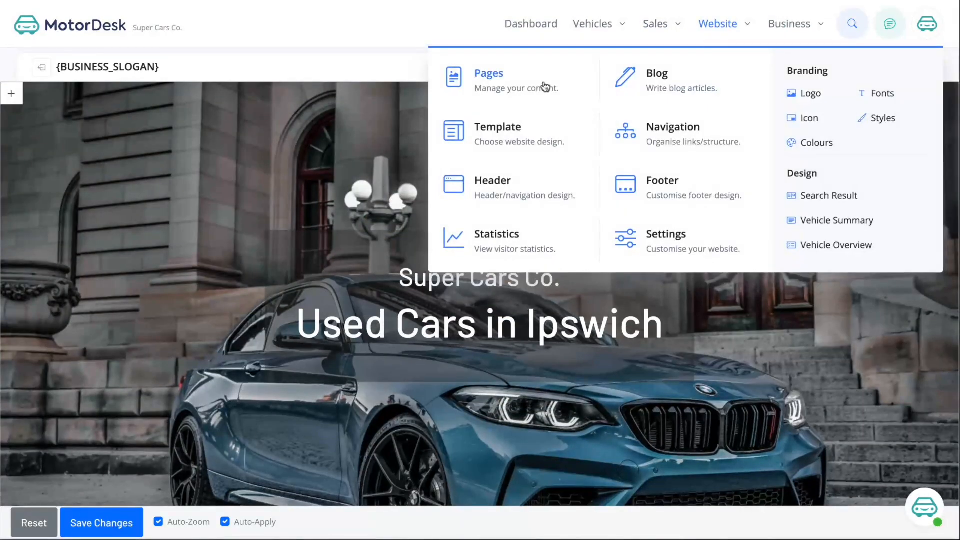
{"action": "left_click", "coordinate": [545, 86]}
{"action": "scroll", "coordinate": [98, 264], "scroll_direction": "down", "scroll_amount": 5}
{"action": "scroll", "coordinate": [97, 264], "scroll_direction": "down", "scroll_amount": 4}
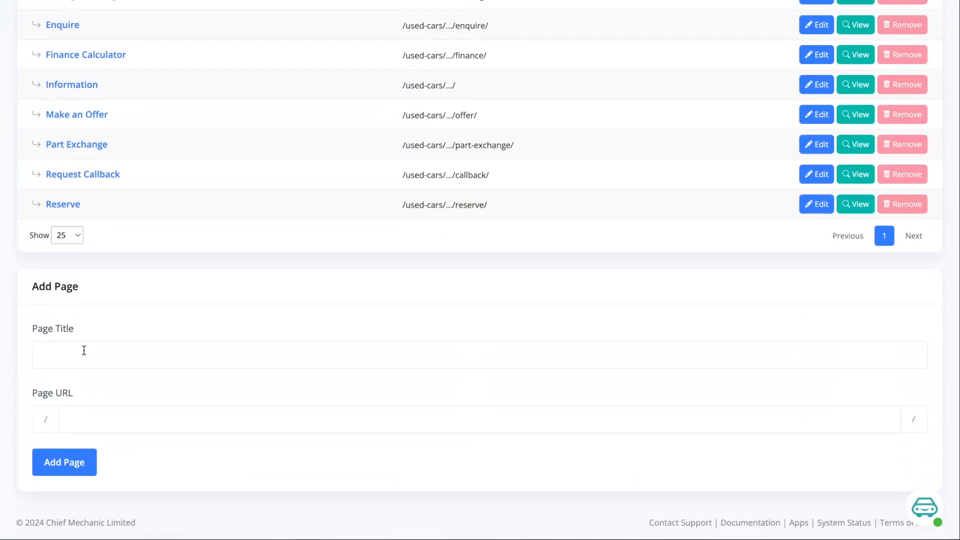
{"action": "left_click", "coordinate": [84, 350]}
{"action": "type", "text": "cakl"}
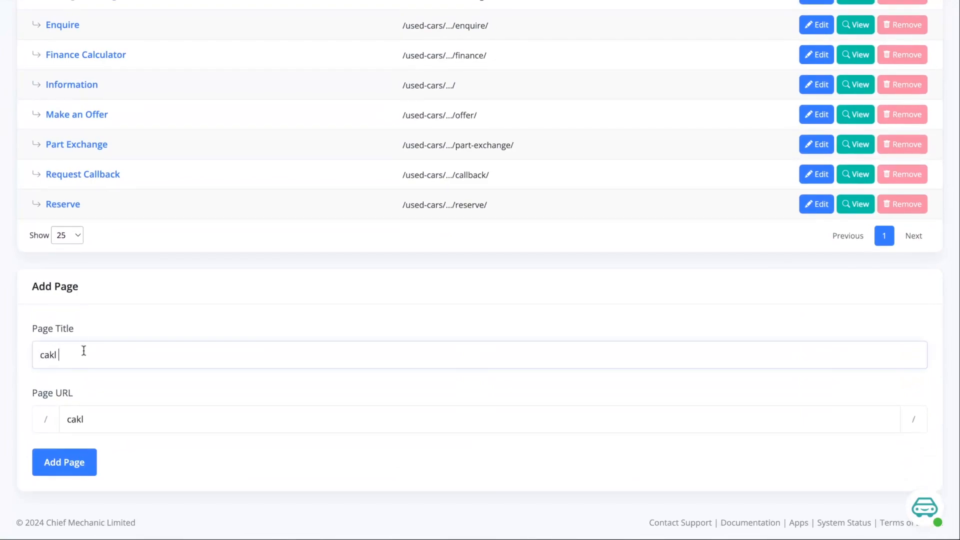
{"action": "type", "text": " to action"}
{"action": "left_click", "coordinate": [54, 450]}
{"action": "left_click", "coordinate": [188, 341]}
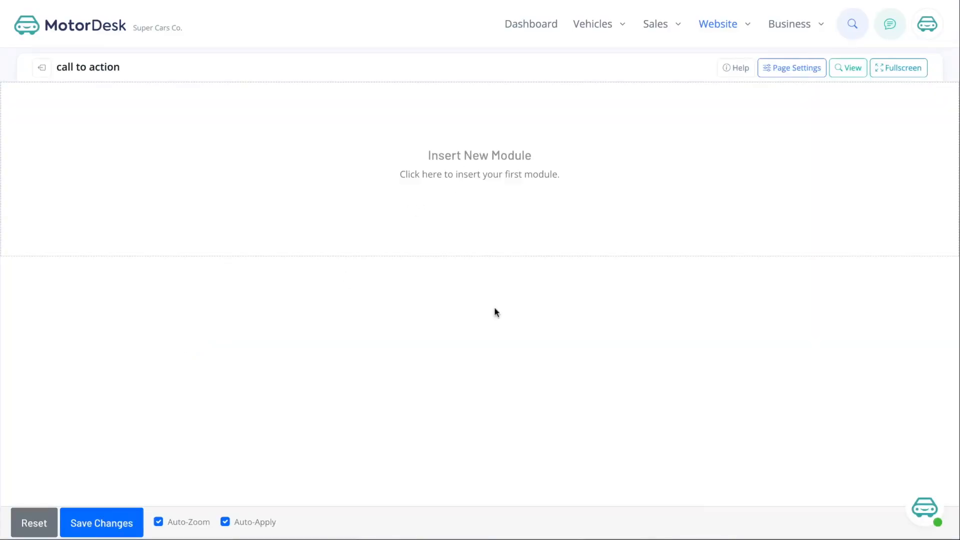
- Bring up the module list and read the Background & Text and Image & Text documentation
{"action": "left_click", "coordinate": [488, 176]}
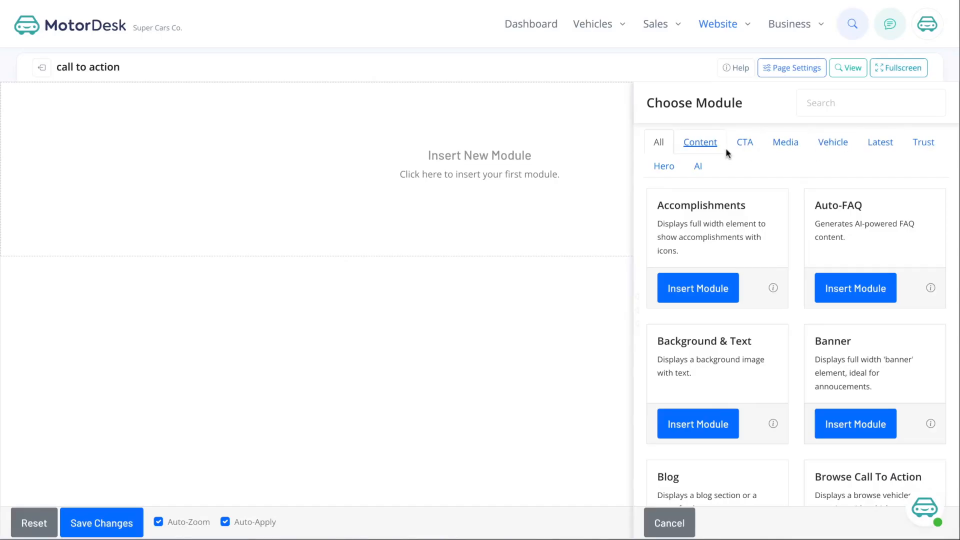
{"action": "scroll", "coordinate": [785, 301], "scroll_direction": "down", "scroll_amount": 2}
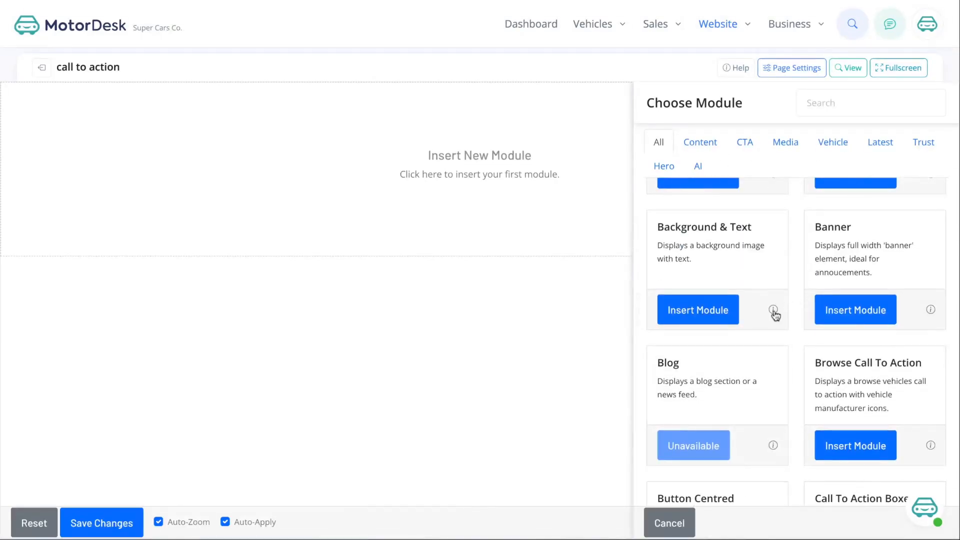
{"action": "left_click", "coordinate": [773, 310]}
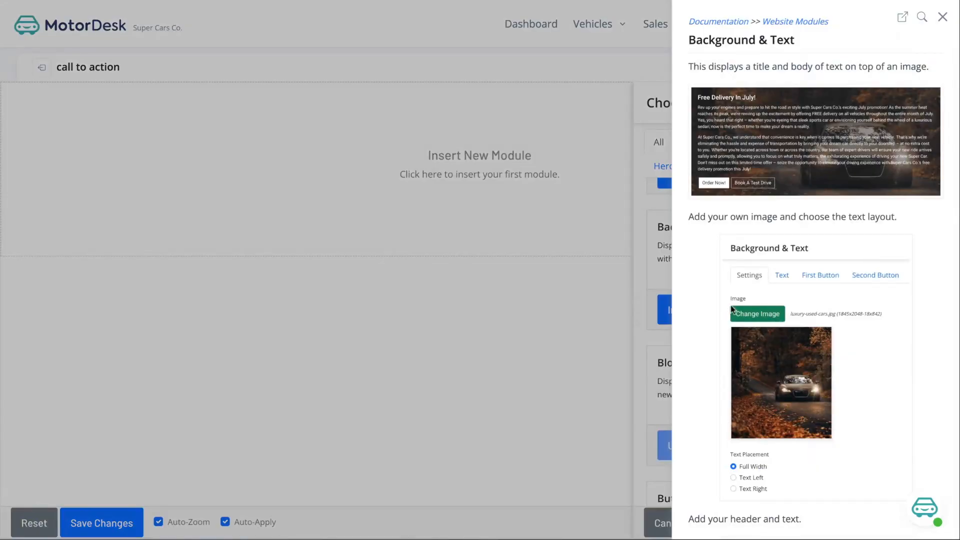
{"action": "scroll", "coordinate": [799, 250], "scroll_direction": "down", "scroll_amount": 8}
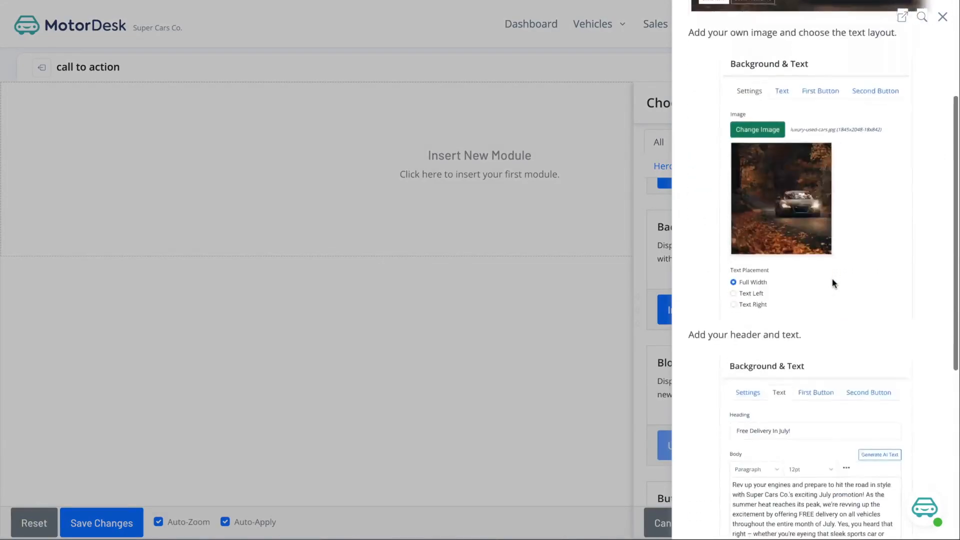
{"action": "scroll", "coordinate": [820, 278], "scroll_direction": "down", "scroll_amount": 2}
{"action": "scroll", "coordinate": [801, 275], "scroll_direction": "up", "scroll_amount": 10}
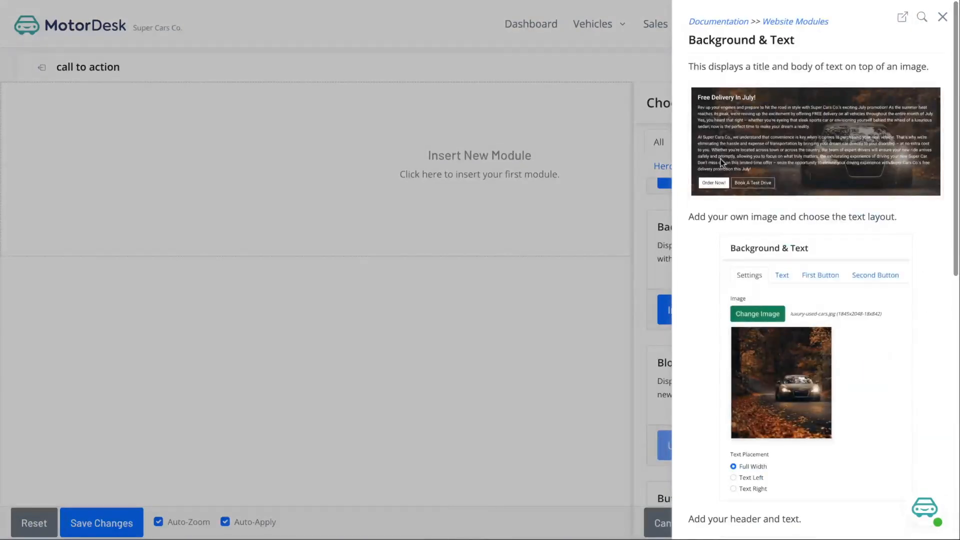
{"action": "left_click", "coordinate": [942, 18]}
{"action": "scroll", "coordinate": [802, 342], "scroll_direction": "down", "scroll_amount": 7}
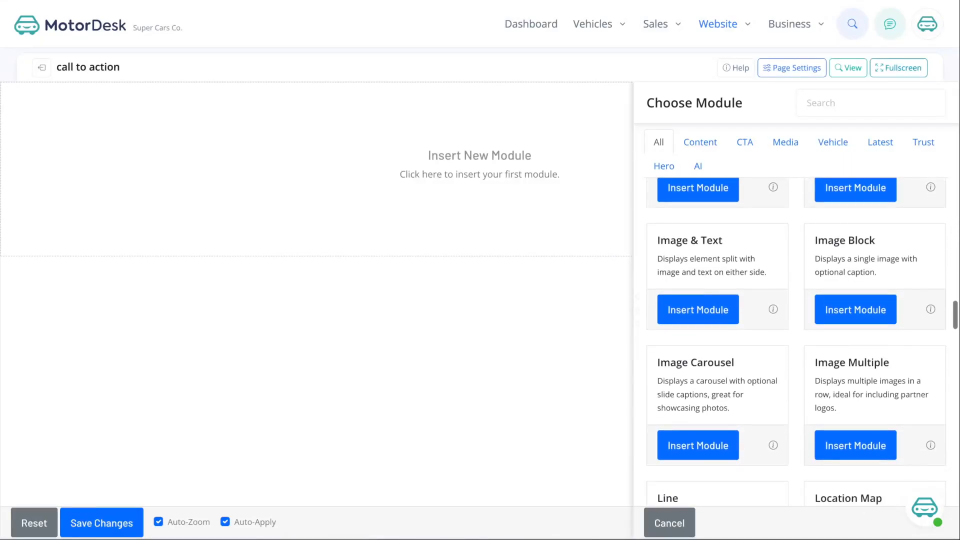
{"action": "left_click", "coordinate": [772, 309]}
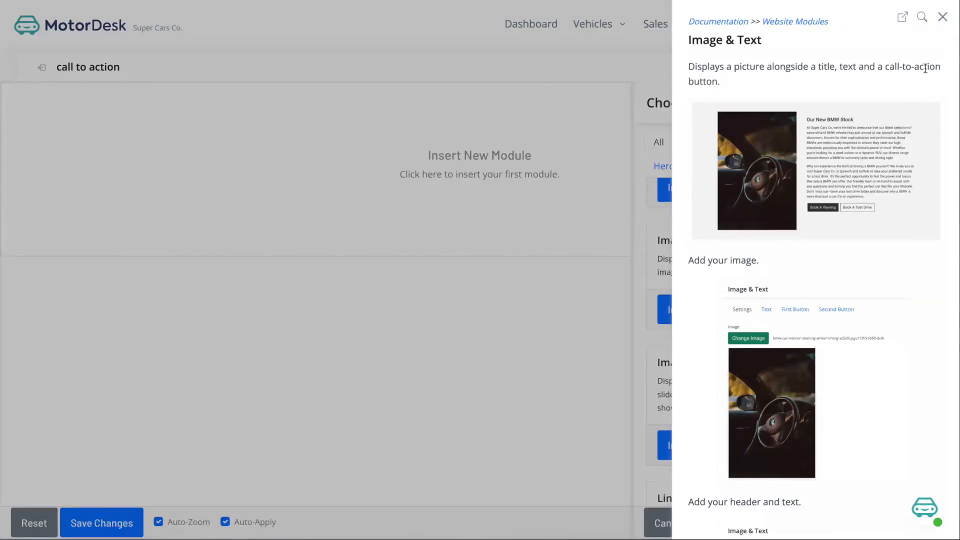
{"action": "left_click", "coordinate": [941, 17]}
- Read the Image Carousel, Location Map, Line and Meet the Team module documentation
{"action": "scroll", "coordinate": [807, 331], "scroll_direction": "down", "scroll_amount": 2}
{"action": "left_click", "coordinate": [772, 345]}
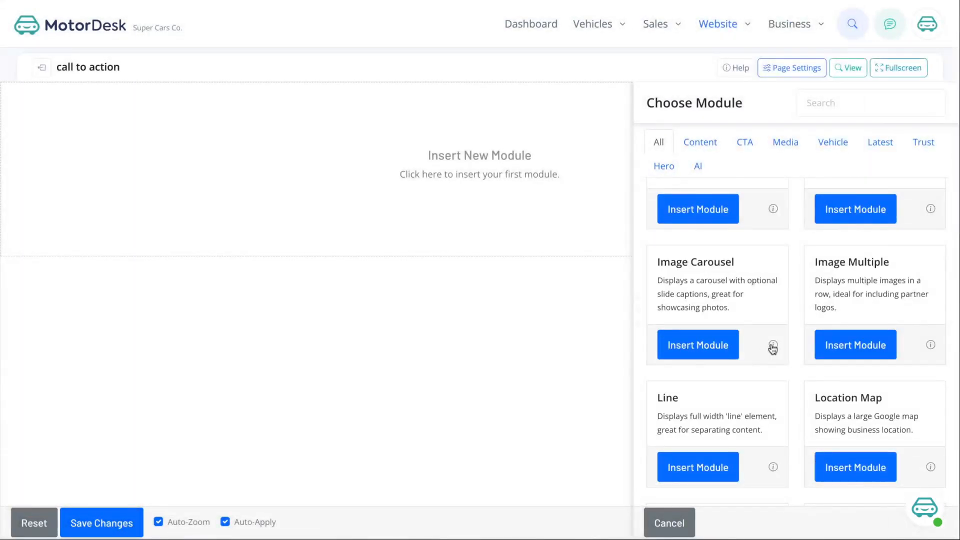
{"action": "key", "text": "Escape"}
{"action": "scroll", "coordinate": [874, 275], "scroll_direction": "down", "scroll_amount": 2}
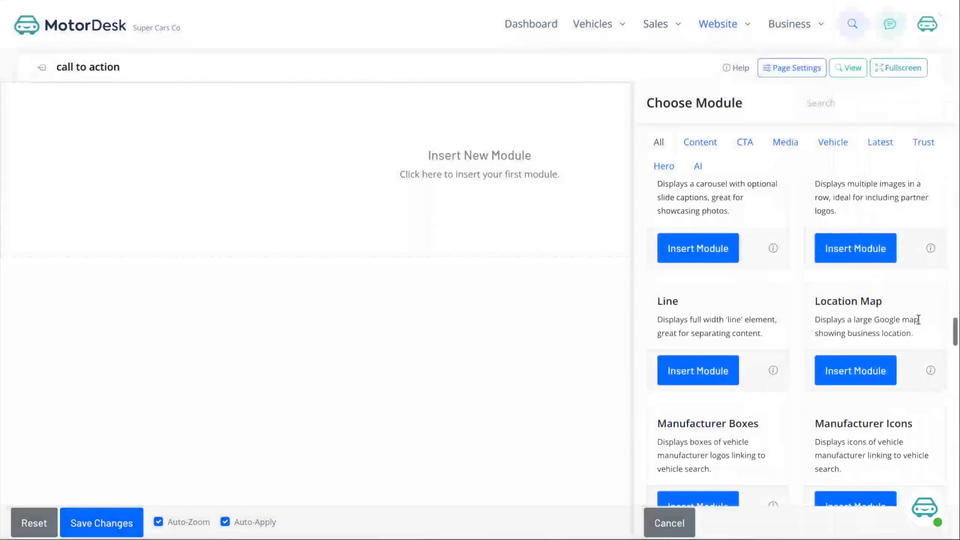
{"action": "left_click", "coordinate": [931, 368]}
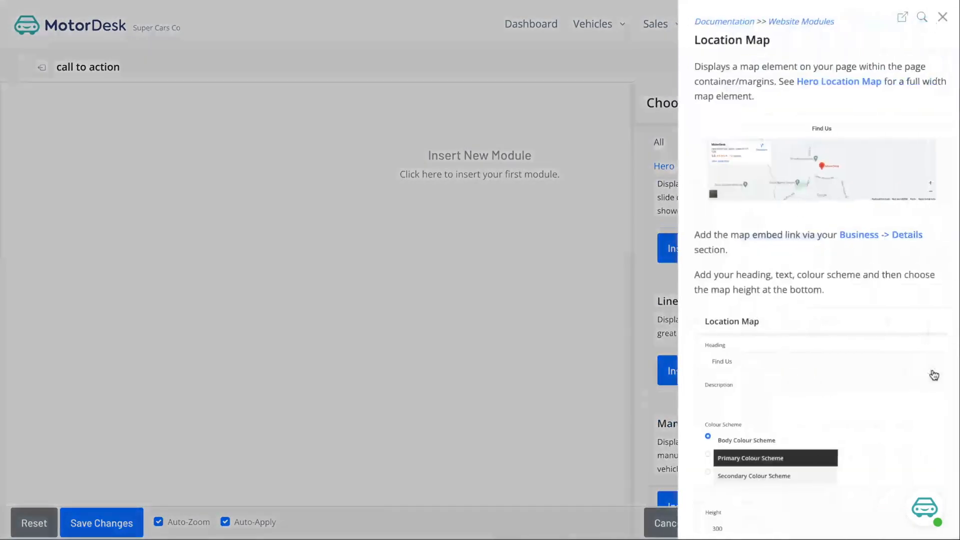
{"action": "left_click", "coordinate": [941, 17]}
{"action": "scroll", "coordinate": [799, 407], "scroll_direction": "down", "scroll_amount": 2}
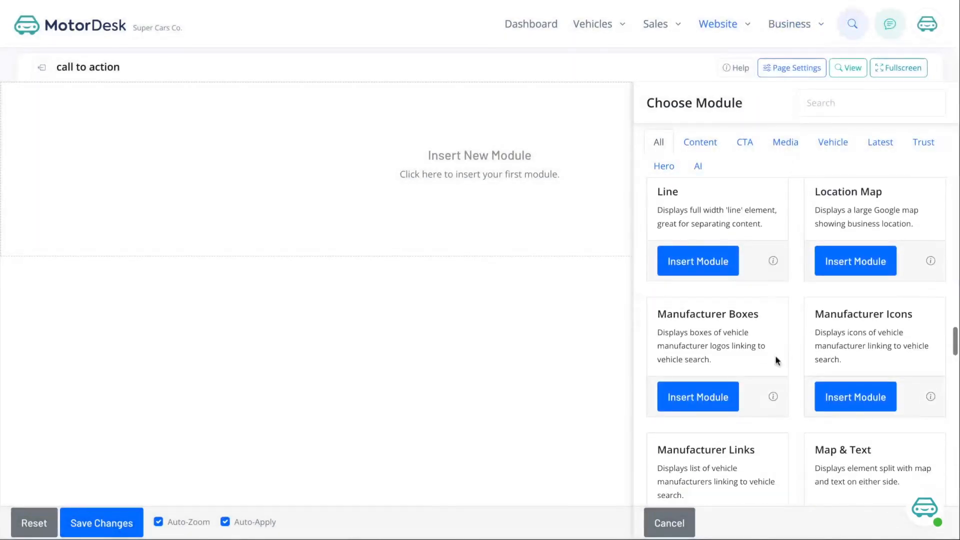
{"action": "left_click", "coordinate": [772, 261]}
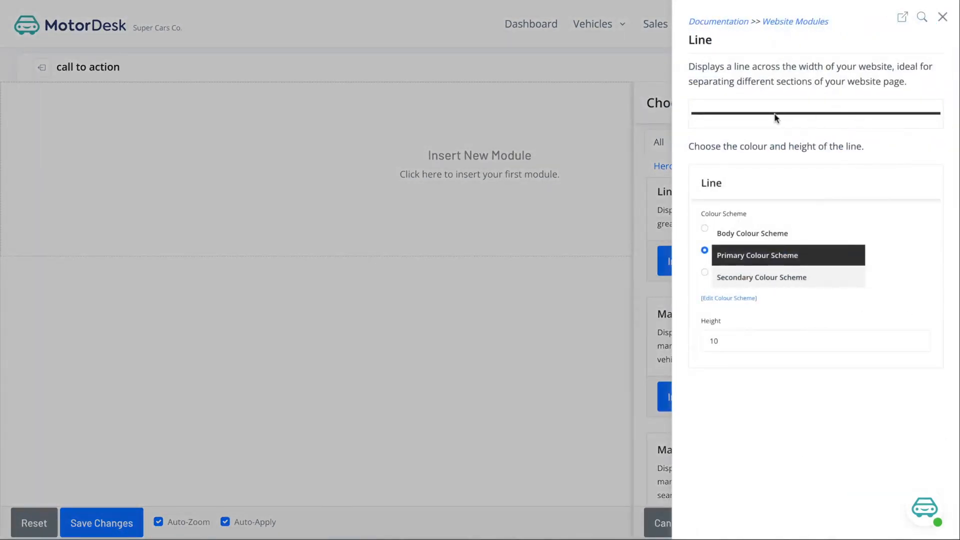
{"action": "left_click", "coordinate": [941, 17]}
{"action": "scroll", "coordinate": [803, 216], "scroll_direction": "down", "scroll_amount": 5}
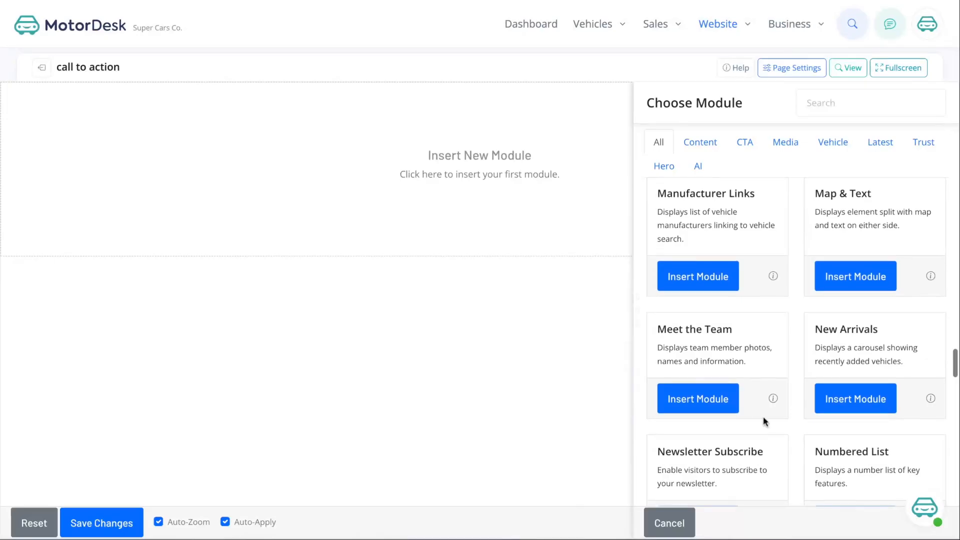
{"action": "left_click", "coordinate": [772, 398]}
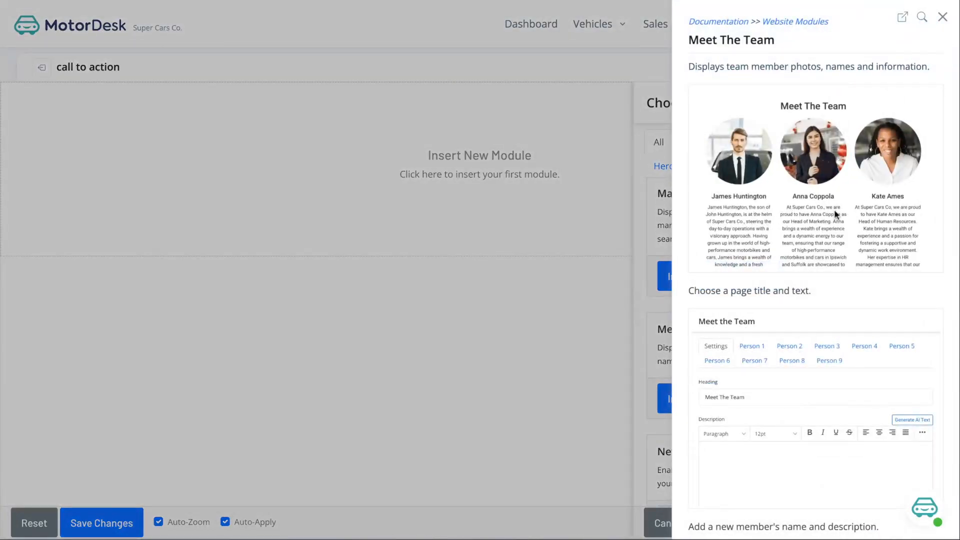
{"action": "left_click", "coordinate": [942, 19]}
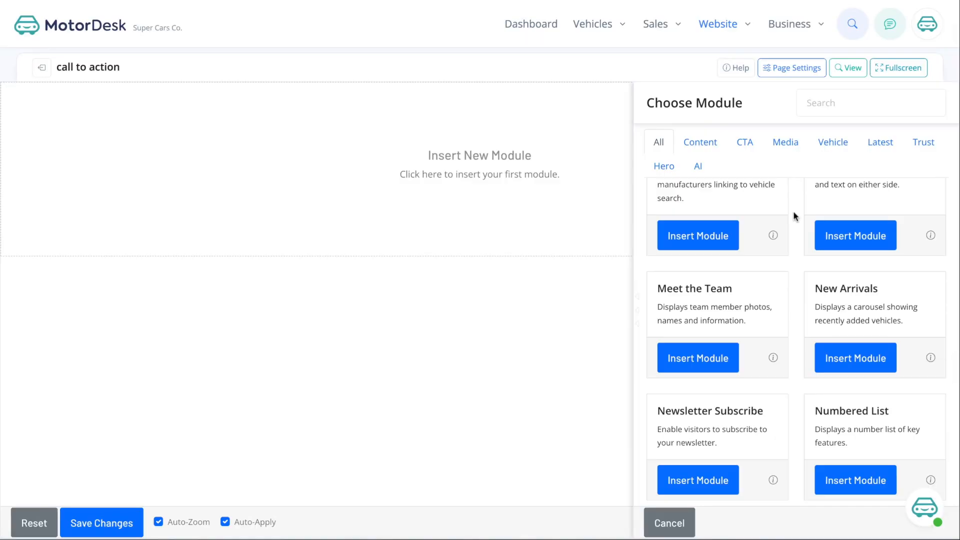
- Check the New Arrivals documentation, then insert the Browse Call To Action module
{"action": "left_click", "coordinate": [930, 357]}
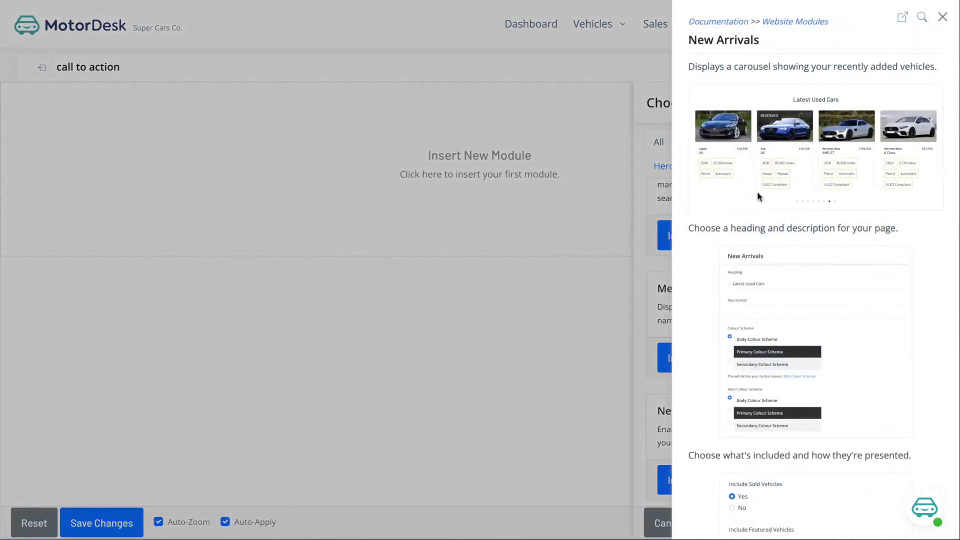
{"action": "left_click", "coordinate": [942, 17]}
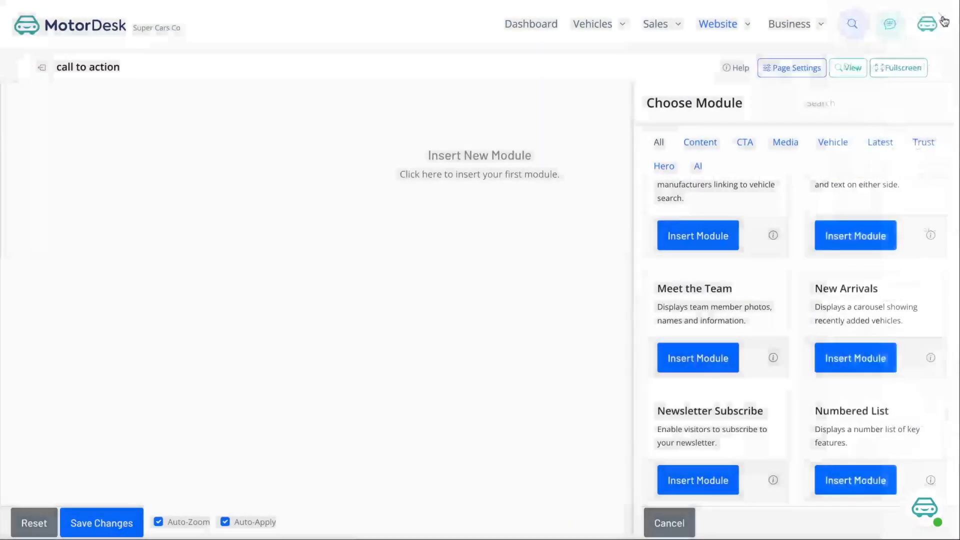
{"action": "scroll", "coordinate": [795, 325], "scroll_direction": "up", "scroll_amount": 10}
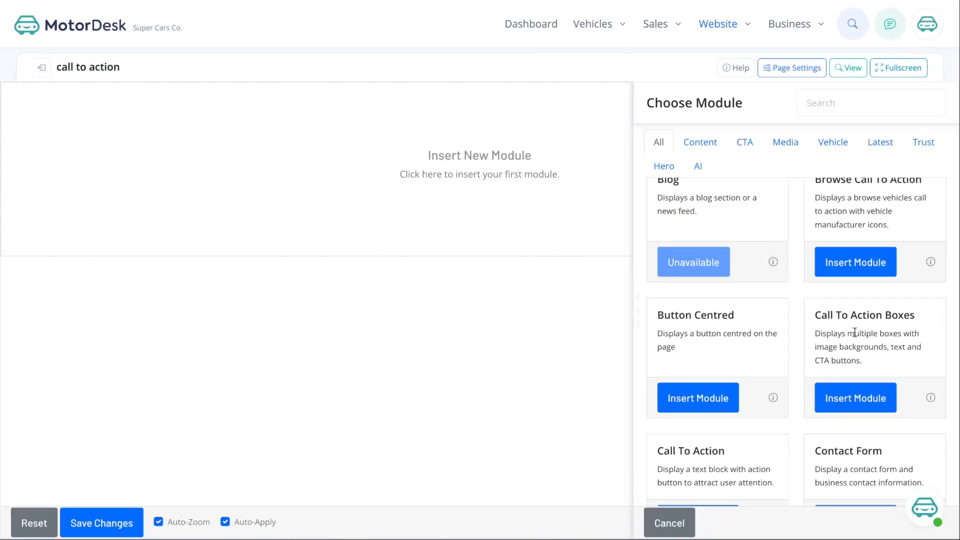
{"action": "scroll", "coordinate": [855, 333], "scroll_direction": "up", "scroll_amount": 1}
{"action": "left_click", "coordinate": [855, 294]}
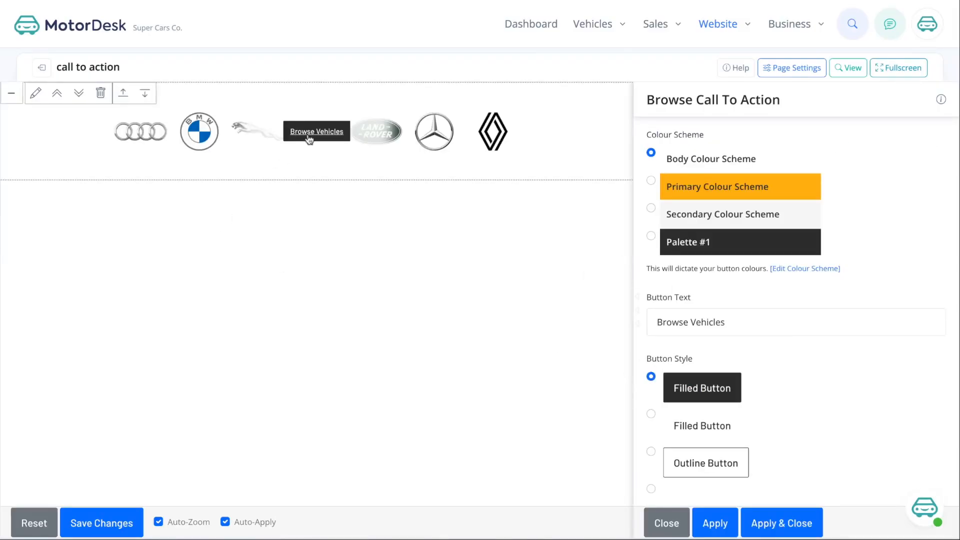
- Apply the Secondary Colour Scheme and orange Filled Button style to the Browse Call To Action block
{"action": "left_click", "coordinate": [651, 208]}
{"action": "scroll", "coordinate": [666, 312], "scroll_direction": "down", "scroll_amount": 3}
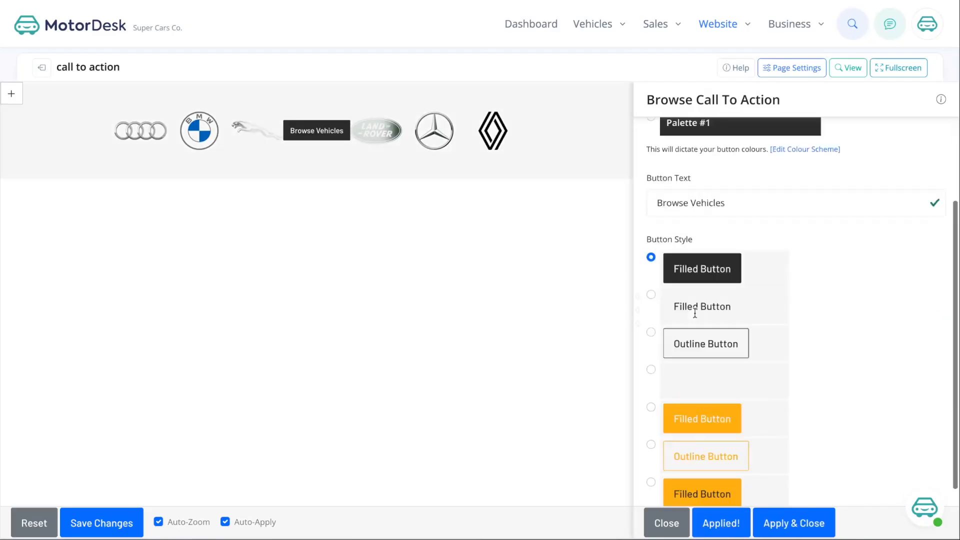
{"action": "left_click", "coordinate": [651, 452]}
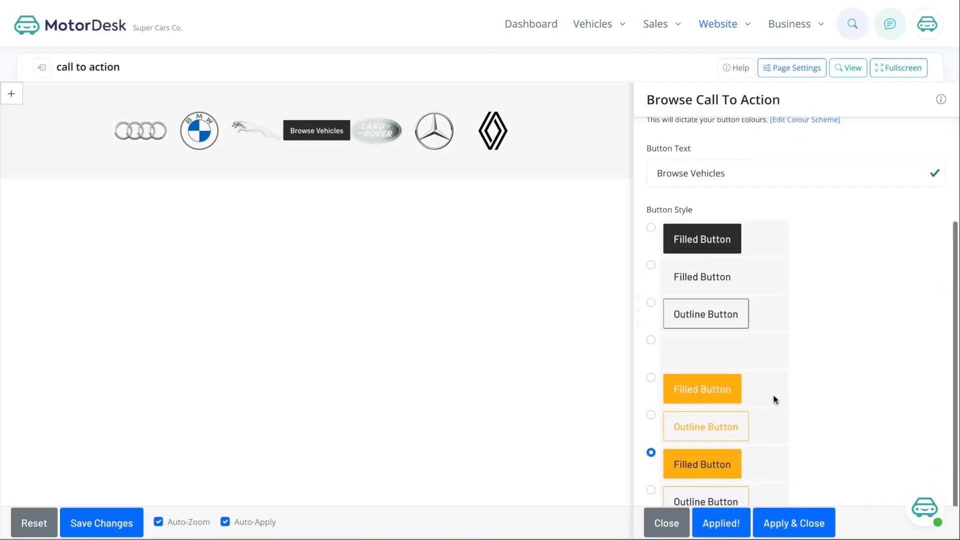
{"action": "scroll", "coordinate": [773, 398], "scroll_direction": "up", "scroll_amount": 2}
{"action": "scroll", "coordinate": [773, 398], "scroll_direction": "up", "scroll_amount": 1}
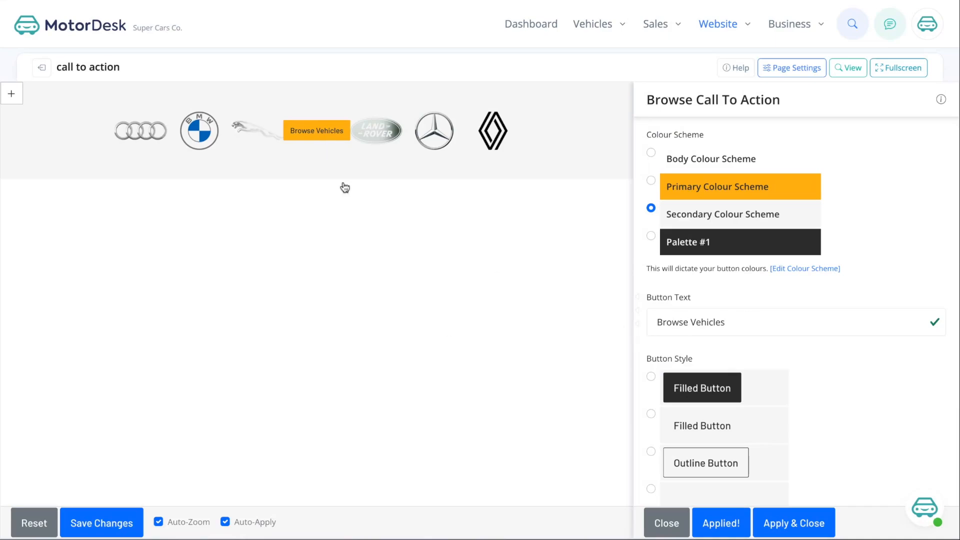
{"action": "left_click", "coordinate": [780, 524]}
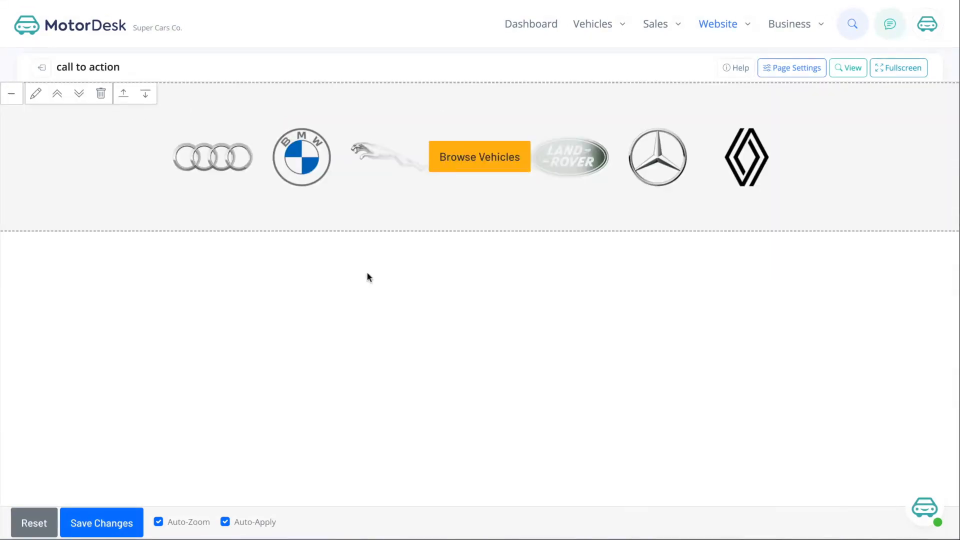
- Insert a Call To Action module below the logo strip
{"action": "left_click", "coordinate": [144, 97]}
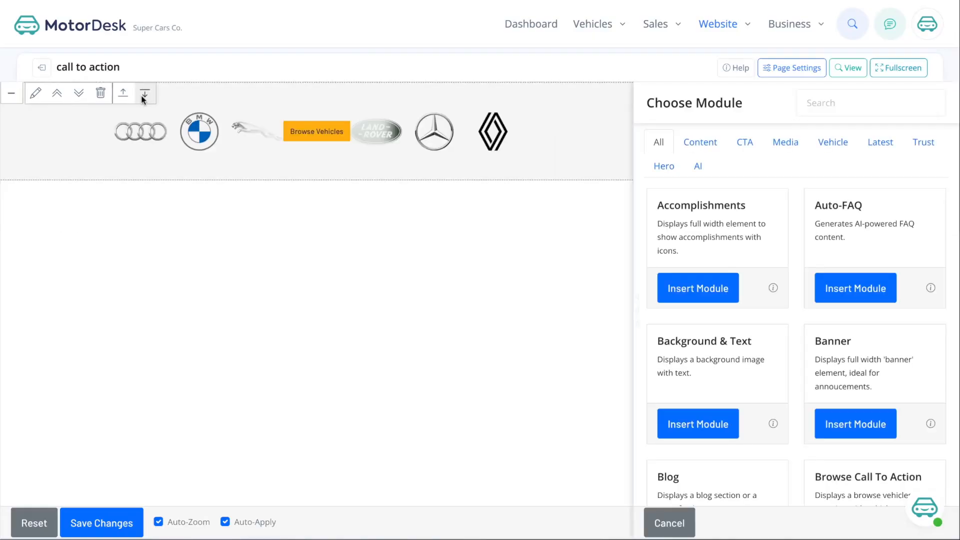
{"action": "scroll", "coordinate": [793, 410], "scroll_direction": "down", "scroll_amount": 4}
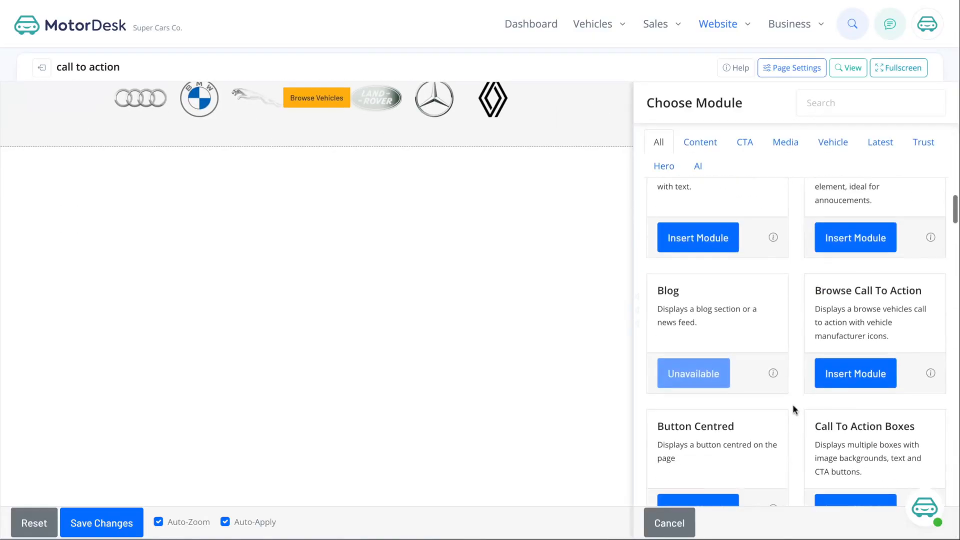
{"action": "scroll", "coordinate": [793, 410], "scroll_direction": "down", "scroll_amount": 4}
{"action": "left_click", "coordinate": [716, 437]}
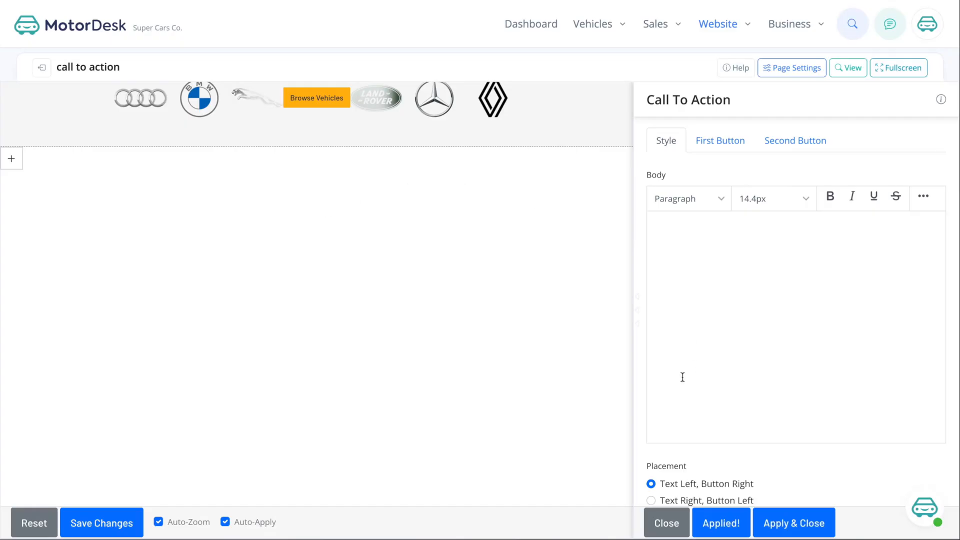
- Label the first button 'See Our Blog' and the second an outlined 'Get In Touch'
{"action": "left_click", "coordinate": [721, 143]}
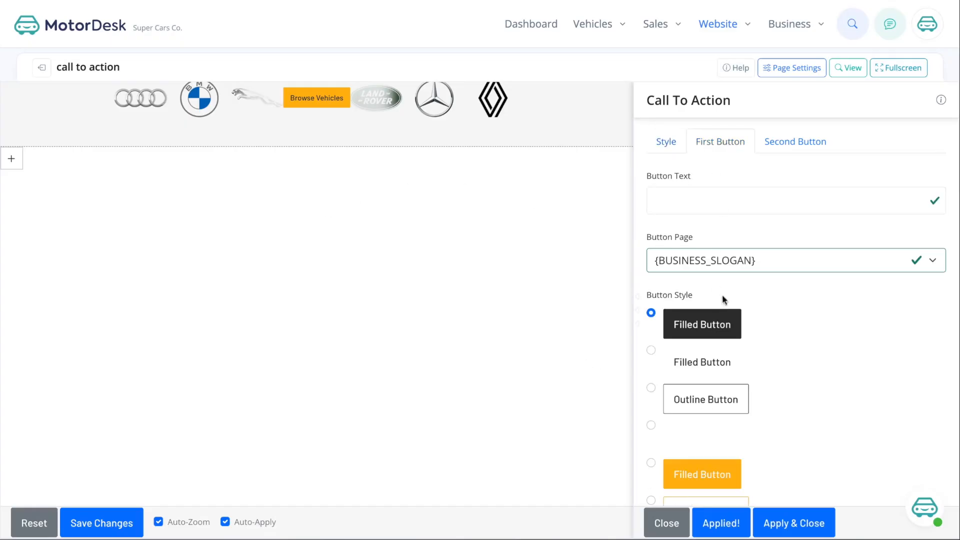
{"action": "left_click", "coordinate": [795, 144]}
{"action": "left_click", "coordinate": [736, 144]}
{"action": "left_click", "coordinate": [699, 205]}
{"action": "type", "text": "See Our Blog"}
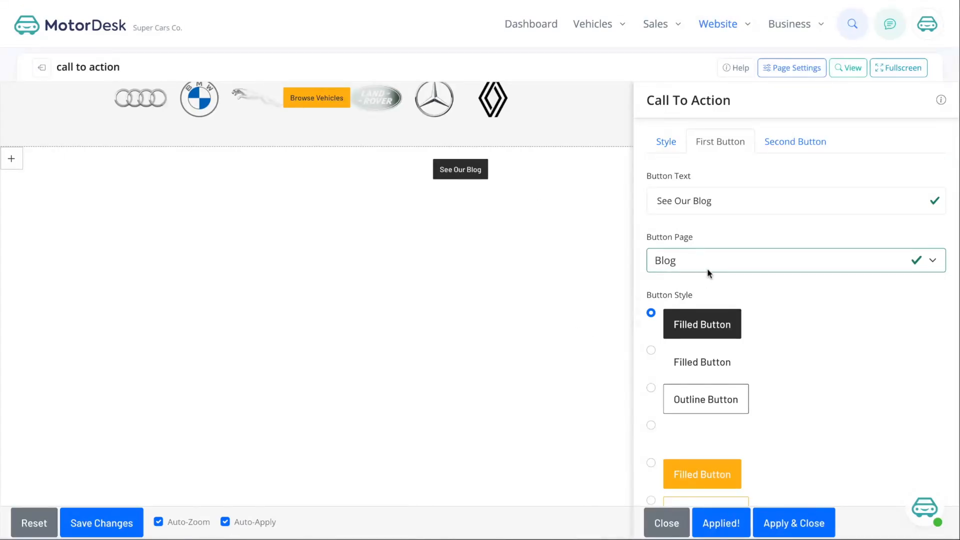
{"action": "left_click", "coordinate": [770, 142]}
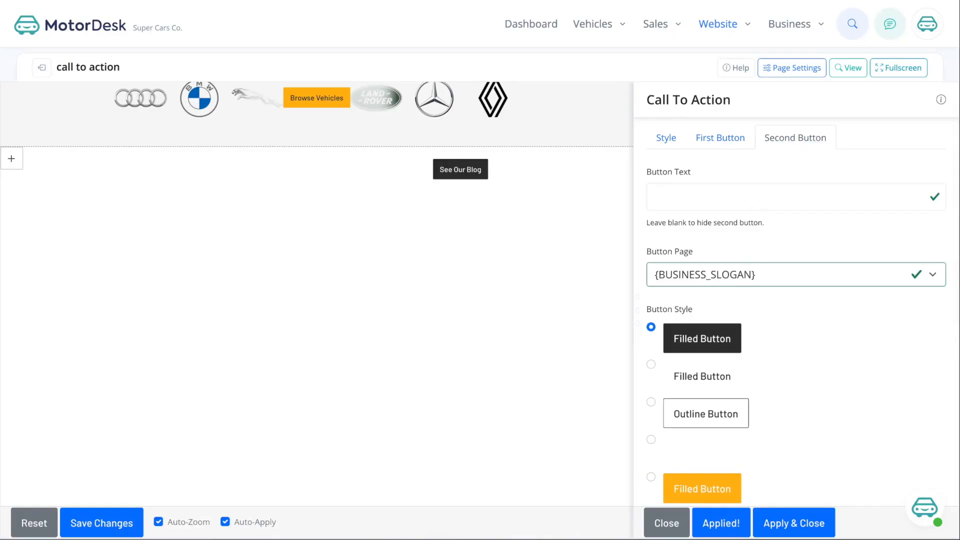
{"action": "type", "text": "Get In Tou"}
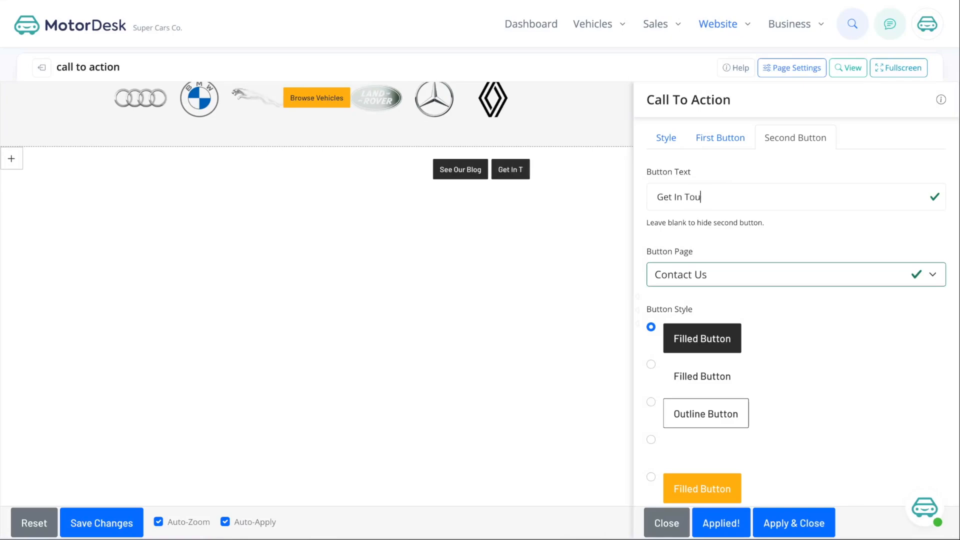
{"action": "scroll", "coordinate": [730, 300], "scroll_direction": "down", "scroll_amount": 1}
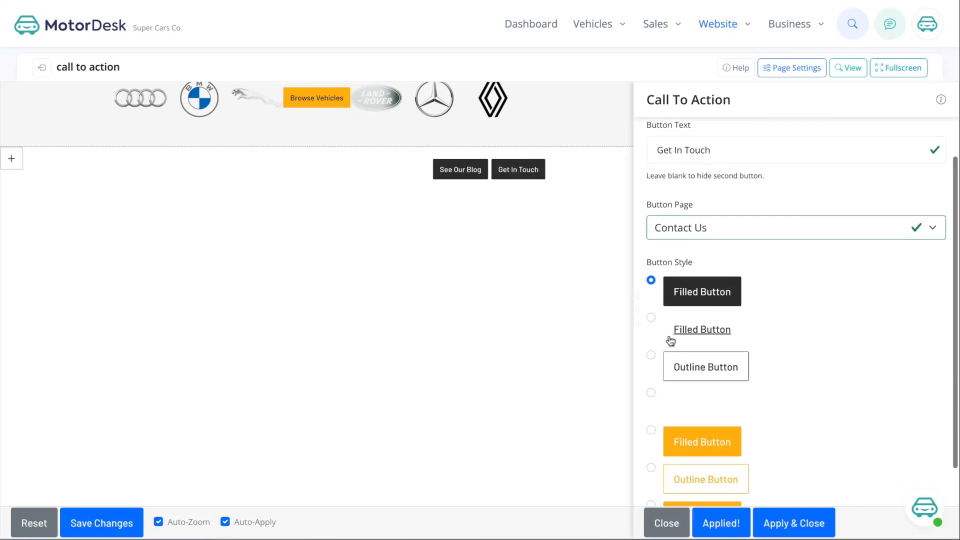
{"action": "left_click", "coordinate": [650, 355]}
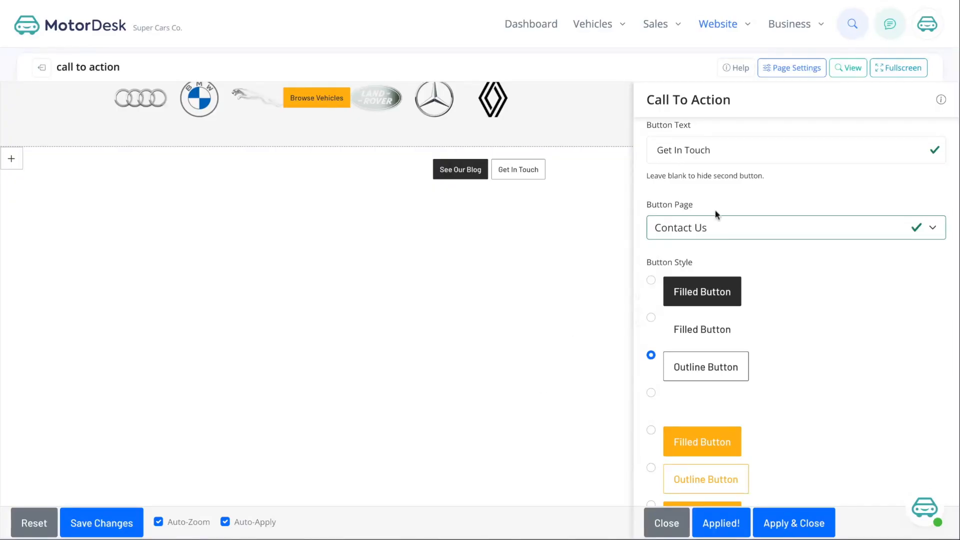
- Fill the Call To Action body with placeholder text
{"action": "scroll", "coordinate": [750, 189], "scroll_direction": "up", "scroll_amount": 1}
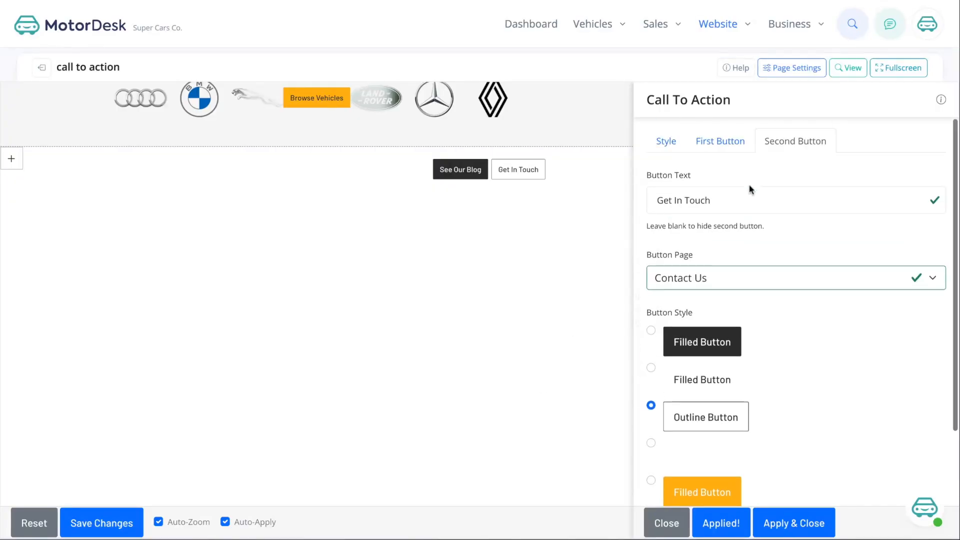
{"action": "left_click", "coordinate": [669, 142]}
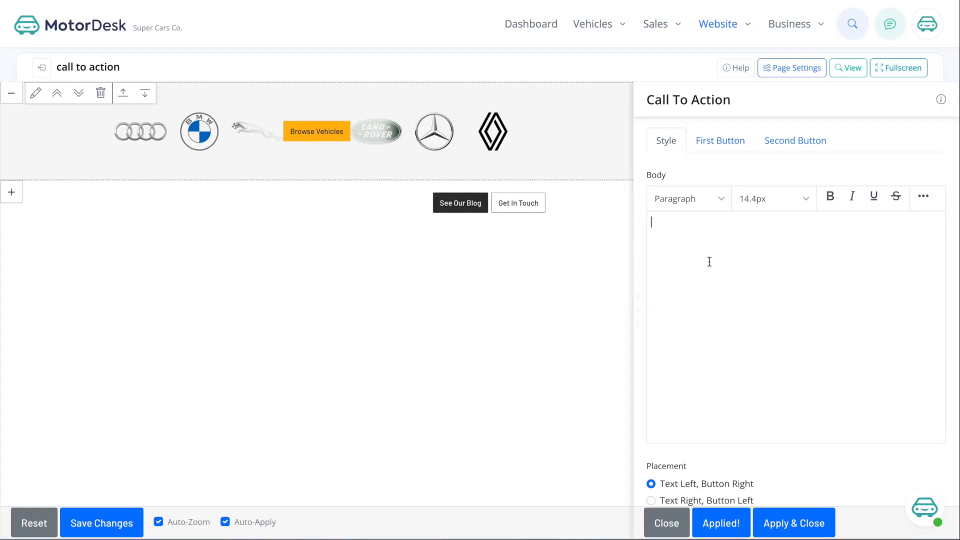
{"action": "left_click", "coordinate": [709, 261]}
{"action": "type", "text": "hgjakehfkahdkjfgajkgdkfag j"}
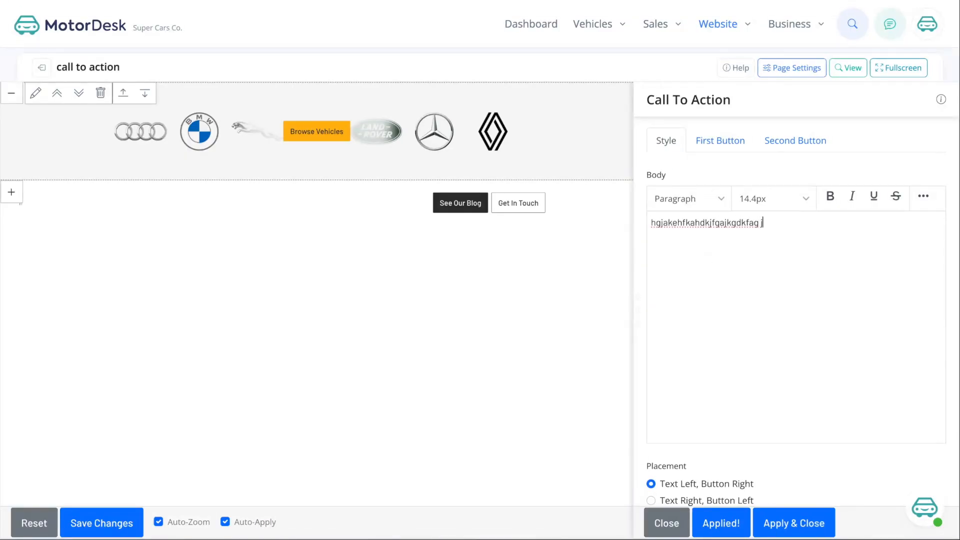
{"action": "type", "text": "kgafidgafkjdgajkfgdkjasfgkjdag fgdakjfgdkajfgkjdasgfkjagdjkfga kgakjfgjakdk"}
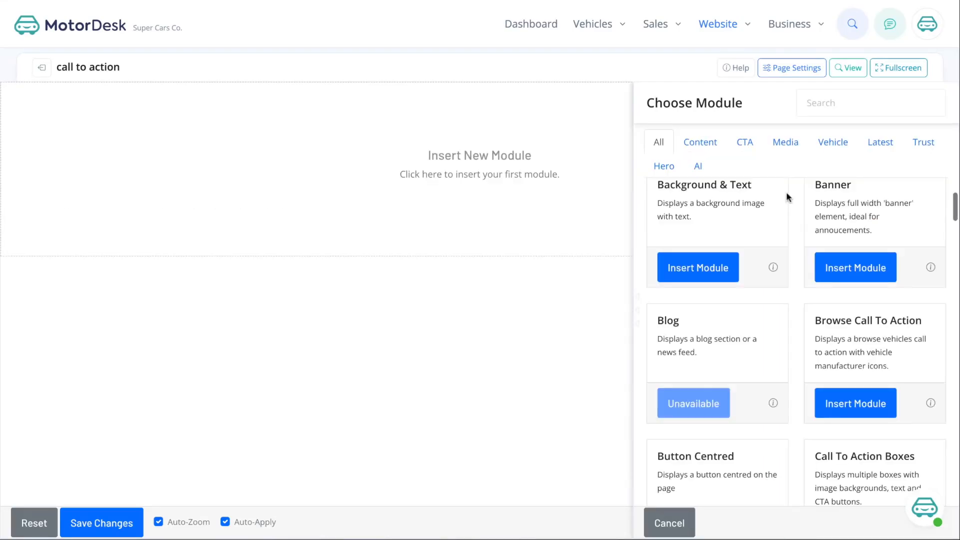
{"action": "scroll", "coordinate": [860, 314], "scroll_direction": "down", "scroll_amount": 5}
{"action": "left_click", "coordinate": [853, 386]}
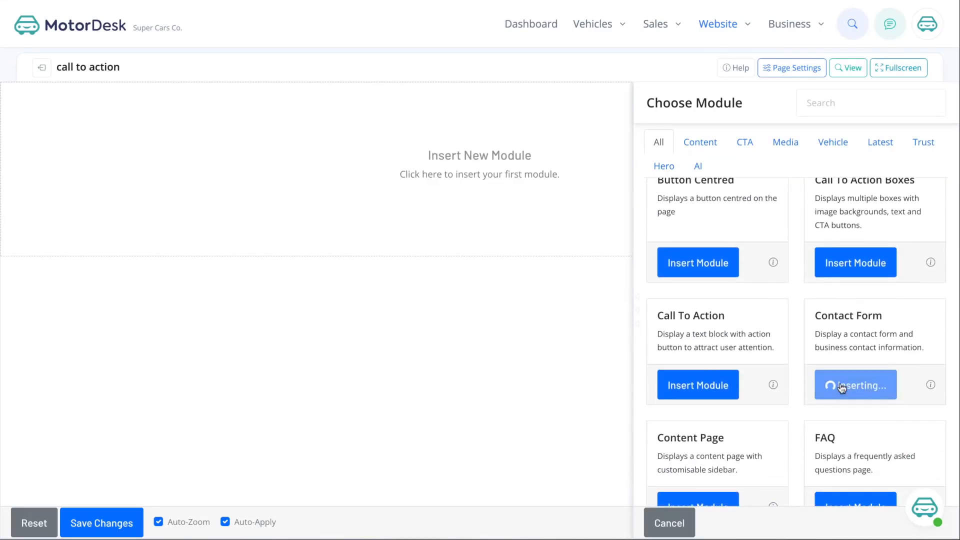
- Use Palette #1 and show map, address, social icons and opening hours, hiding Get Directions
{"action": "scroll", "coordinate": [727, 289], "scroll_direction": "down", "scroll_amount": 10}
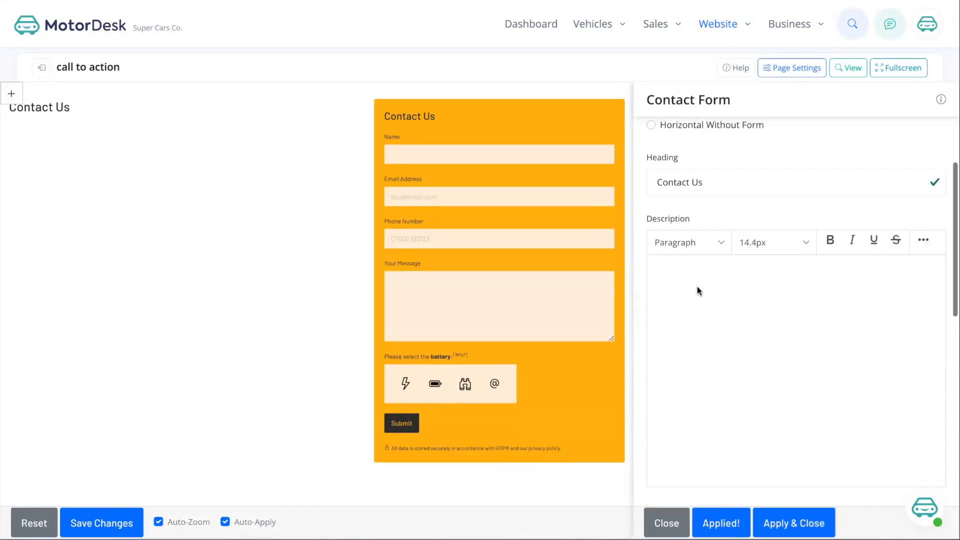
{"action": "left_click", "coordinate": [651, 462]}
{"action": "scroll", "coordinate": [726, 298], "scroll_direction": "up", "scroll_amount": 5}
{"action": "left_click", "coordinate": [651, 289]}
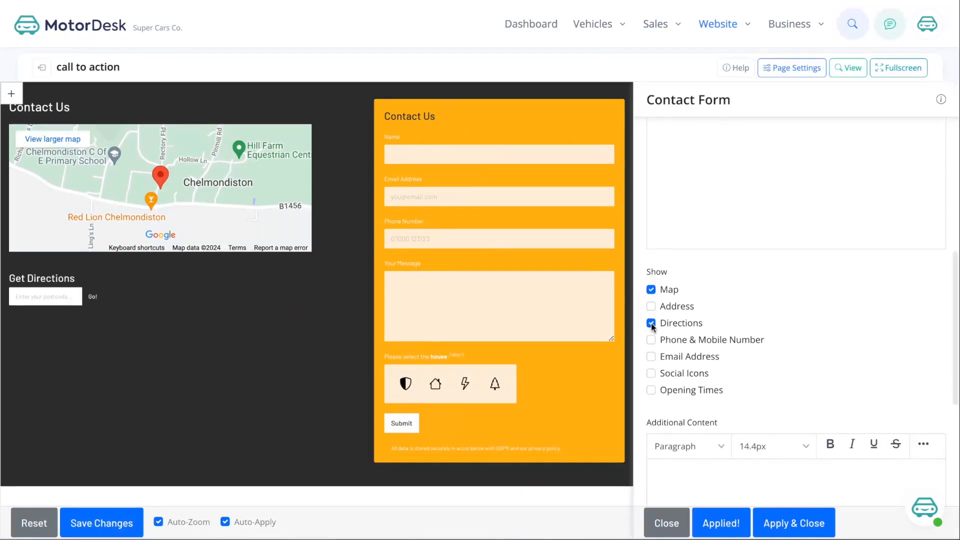
{"action": "left_click", "coordinate": [650, 306]}
{"action": "left_click", "coordinate": [651, 373]}
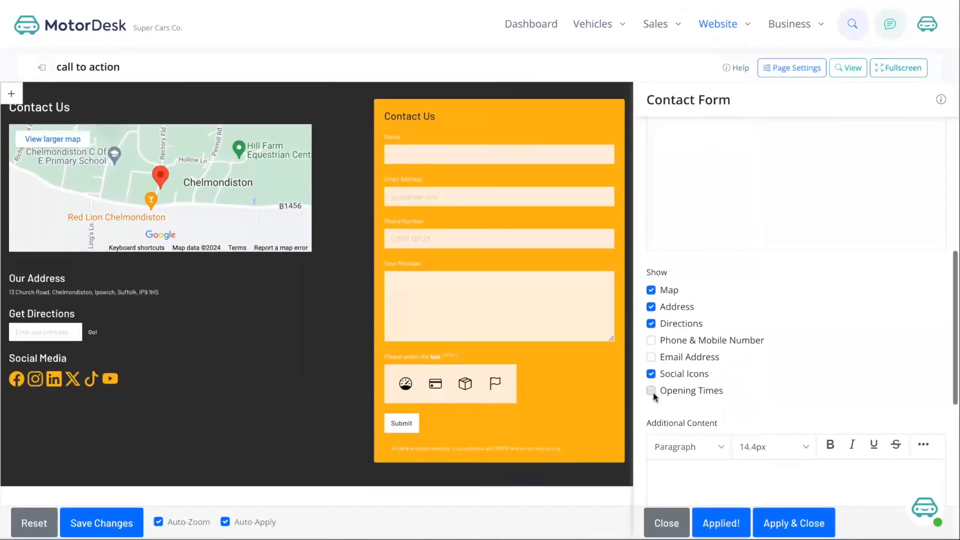
{"action": "left_click", "coordinate": [650, 390]}
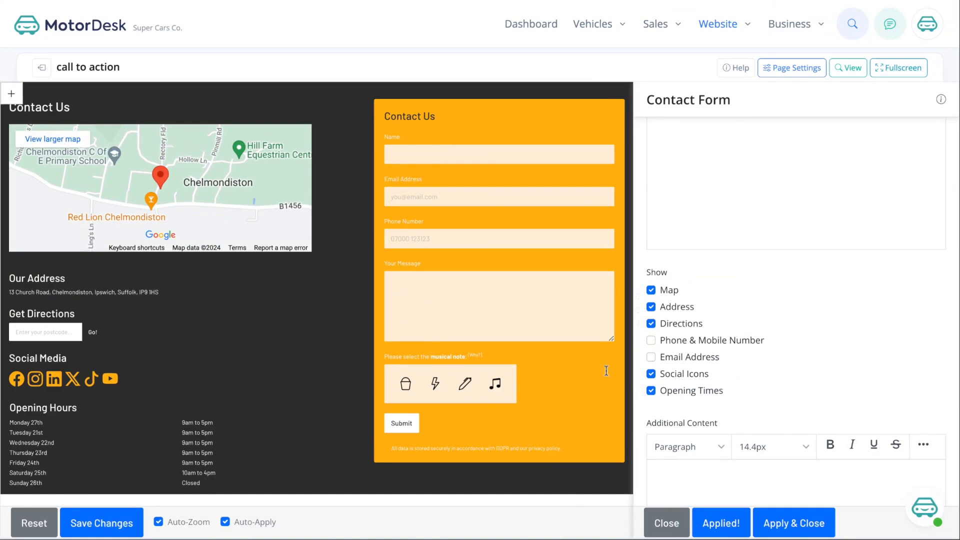
{"action": "left_click", "coordinate": [650, 323]}
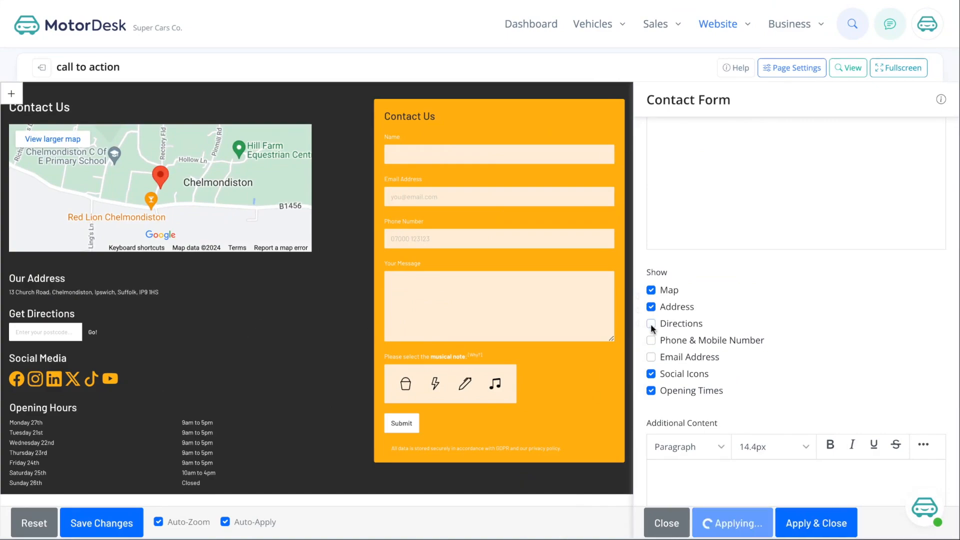
{"action": "scroll", "coordinate": [668, 256], "scroll_direction": "up", "scroll_amount": 8}
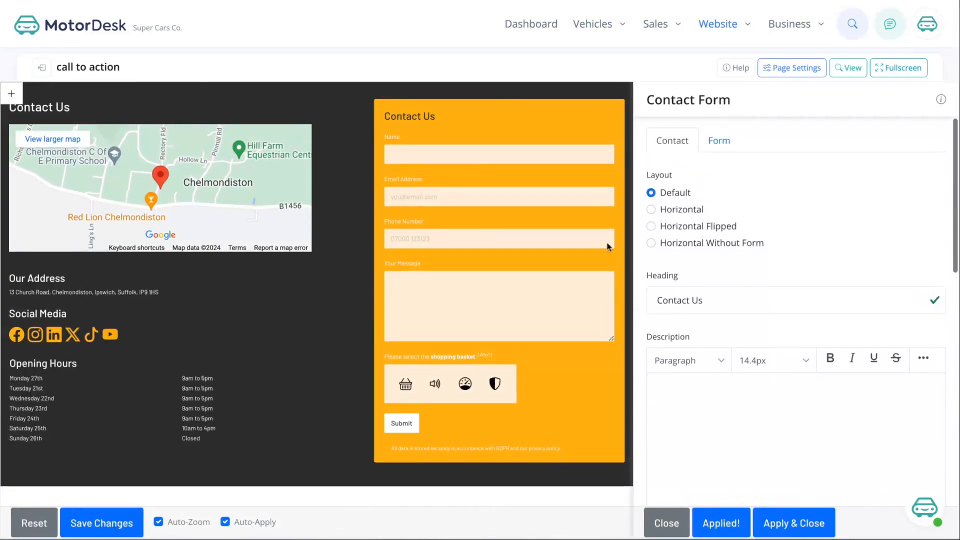
- Switch the contact section to the horizontal layout
{"action": "left_click", "coordinate": [664, 227]}
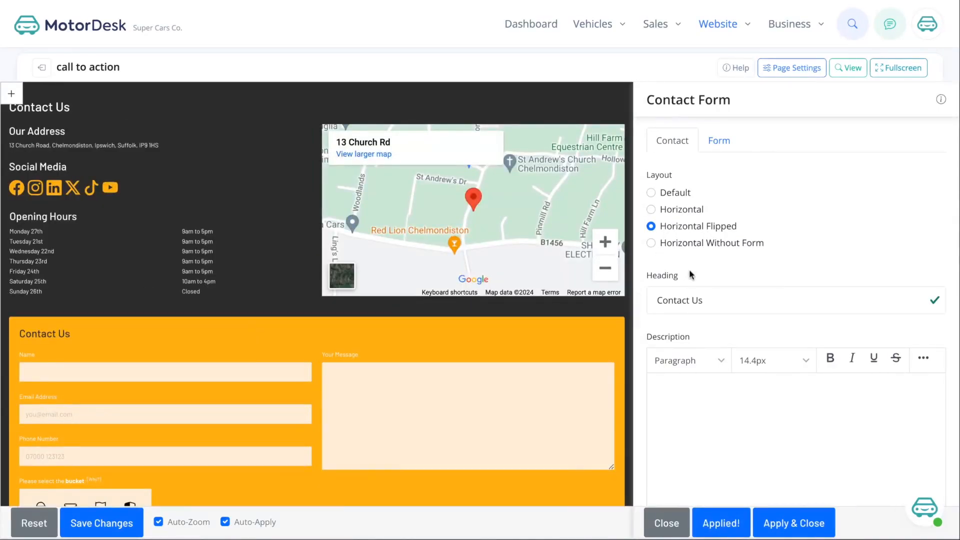
{"action": "left_click", "coordinate": [651, 243]}
{"action": "left_click", "coordinate": [651, 210]}
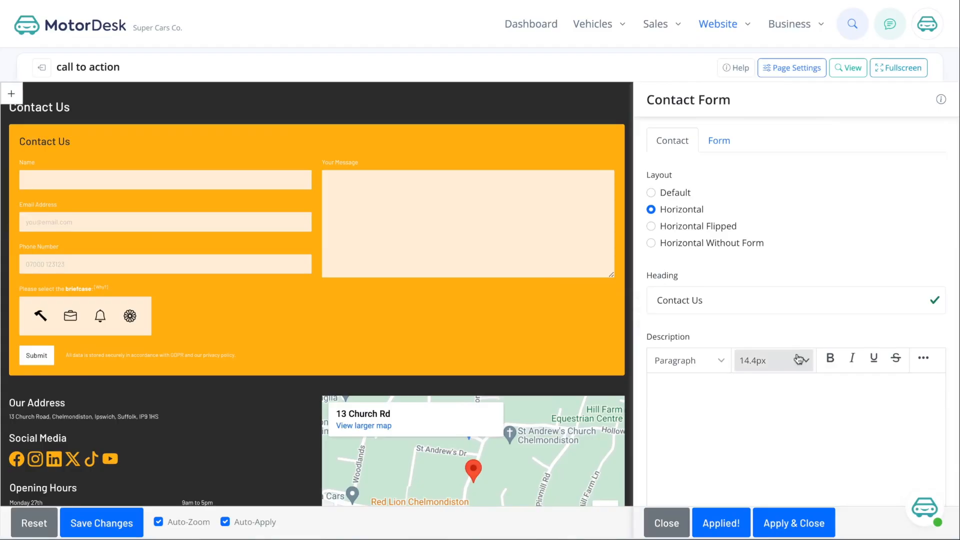
- Add a Mobile Number field to the contact form and save the changes
{"action": "left_click", "coordinate": [719, 141]}
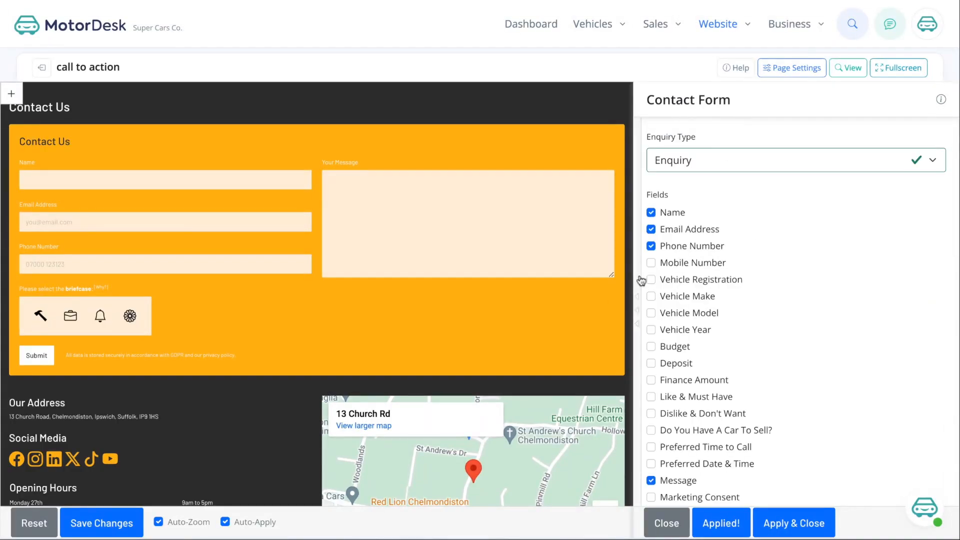
{"action": "left_click", "coordinate": [651, 262]}
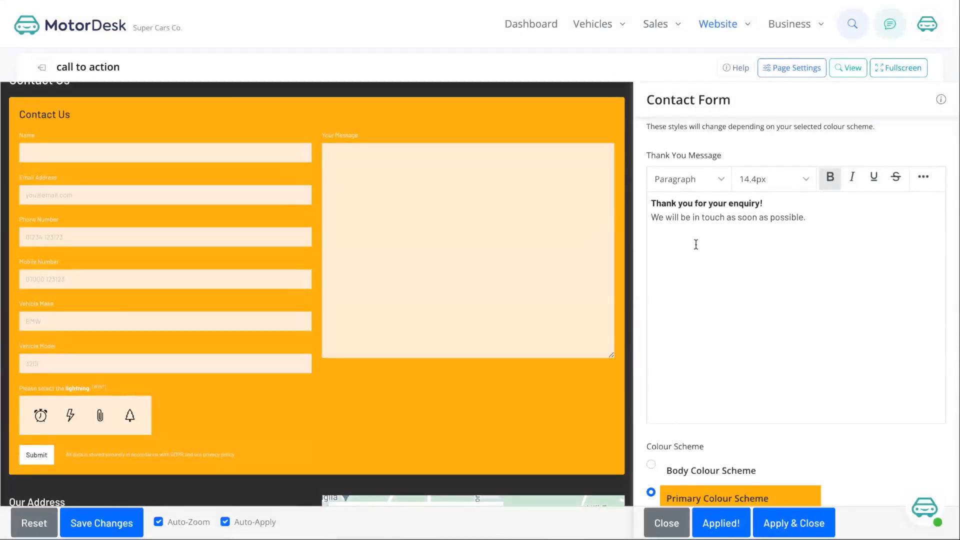
{"action": "scroll", "coordinate": [696, 245], "scroll_direction": "down", "scroll_amount": 3}
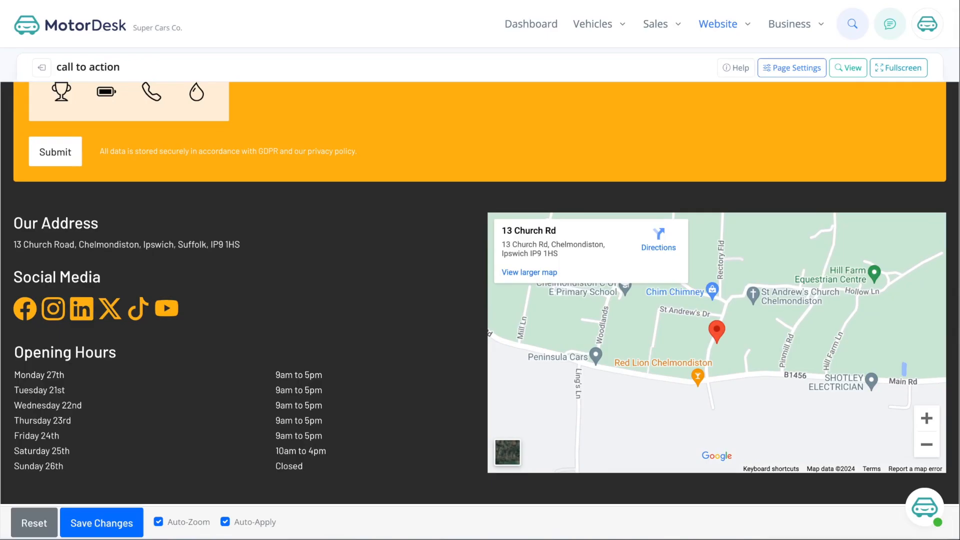
{"action": "left_click", "coordinate": [101, 523]}
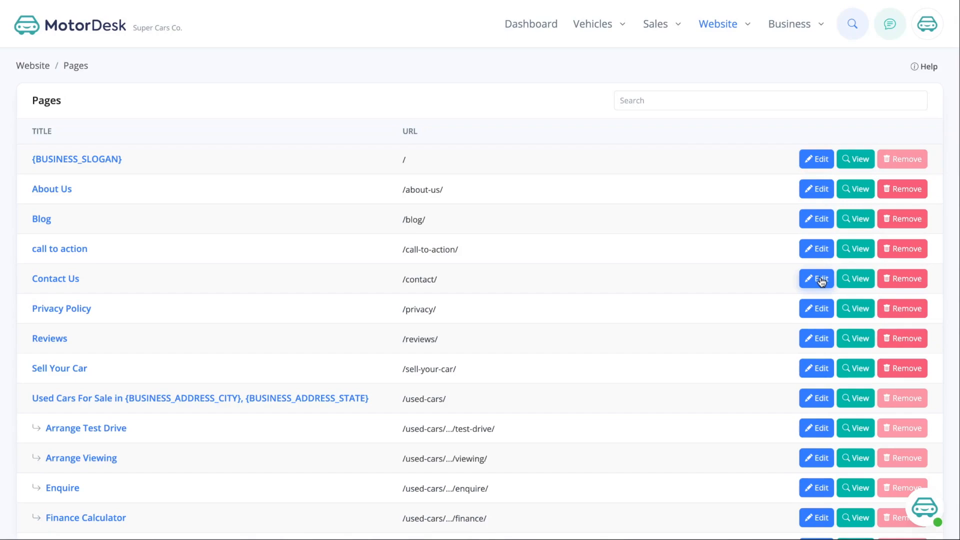
- Retitle the call to action page 'Customer Enquiry' with URL customer-enquiry and save
{"action": "left_click", "coordinate": [817, 248]}
{"action": "left_click", "coordinate": [792, 68]}
{"action": "left_click", "coordinate": [100, 133]}
{"action": "key", "text": "ctrl+a"}
{"action": "type", "text": "Customer"}
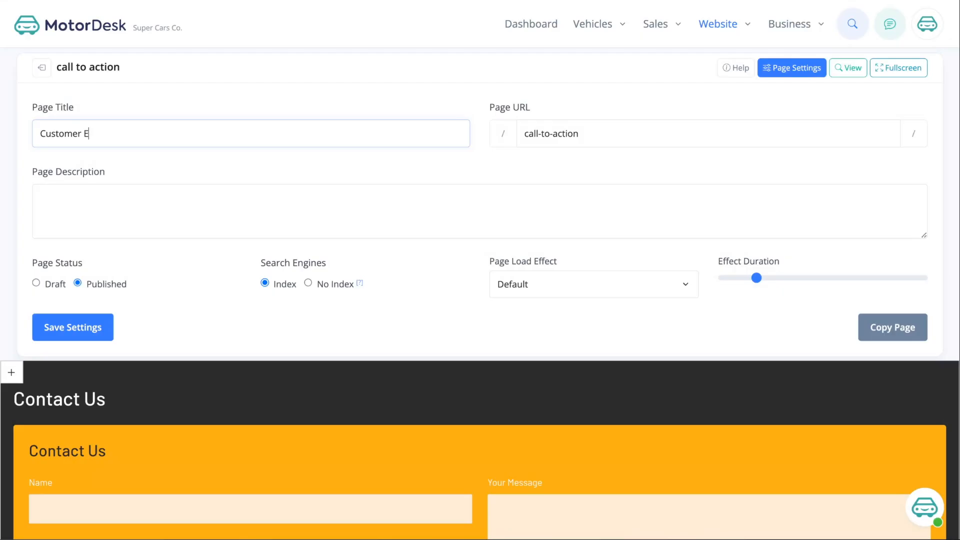
{"action": "key", "text": "Tab"}
{"action": "key", "text": "BackSpace"}
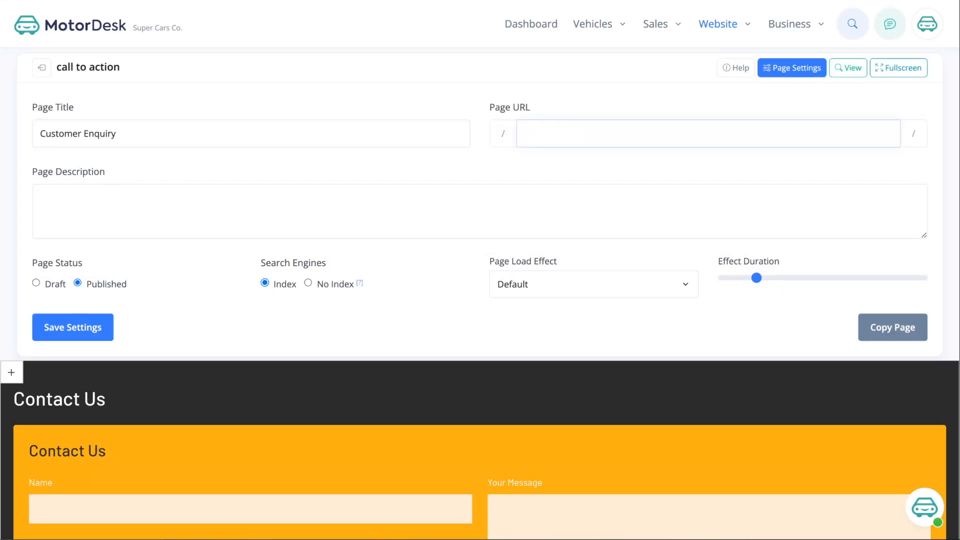
{"action": "type", "text": "custtomer-enquiry"}
{"action": "left_click", "coordinate": [87, 334]}
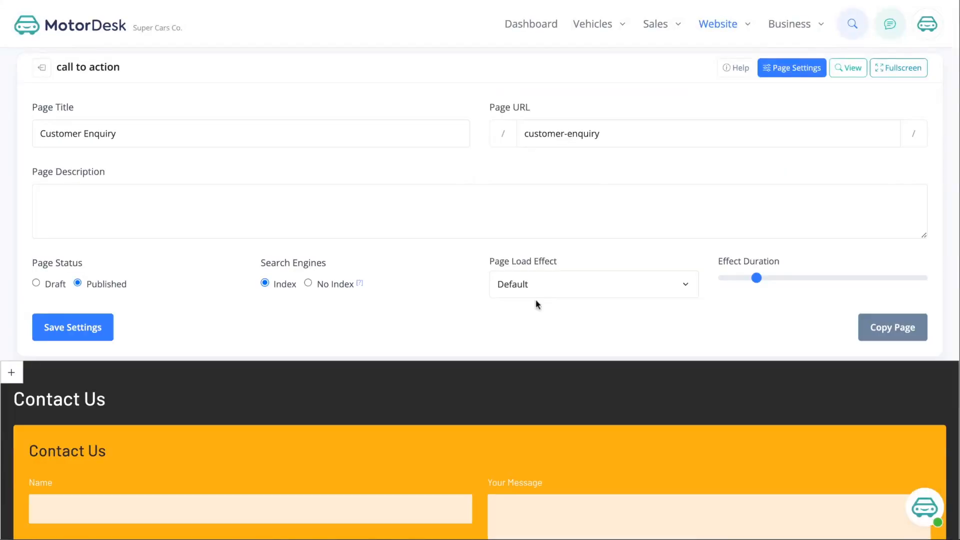
- Leave the page load effect set to Default
{"action": "left_click", "coordinate": [544, 284]}
{"action": "scroll", "coordinate": [555, 163], "scroll_direction": "down", "scroll_amount": 5}
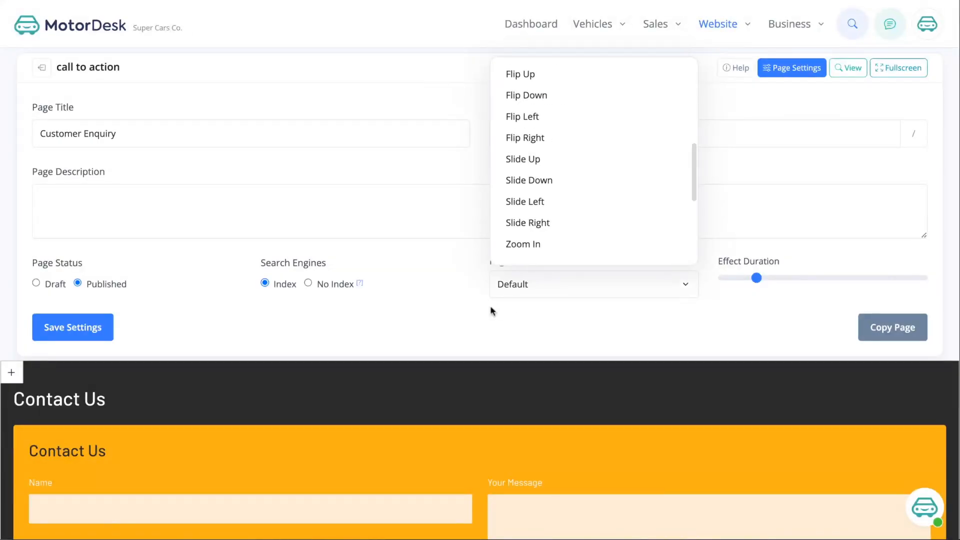
{"action": "left_click", "coordinate": [459, 316]}
{"action": "left_click", "coordinate": [158, 210]}
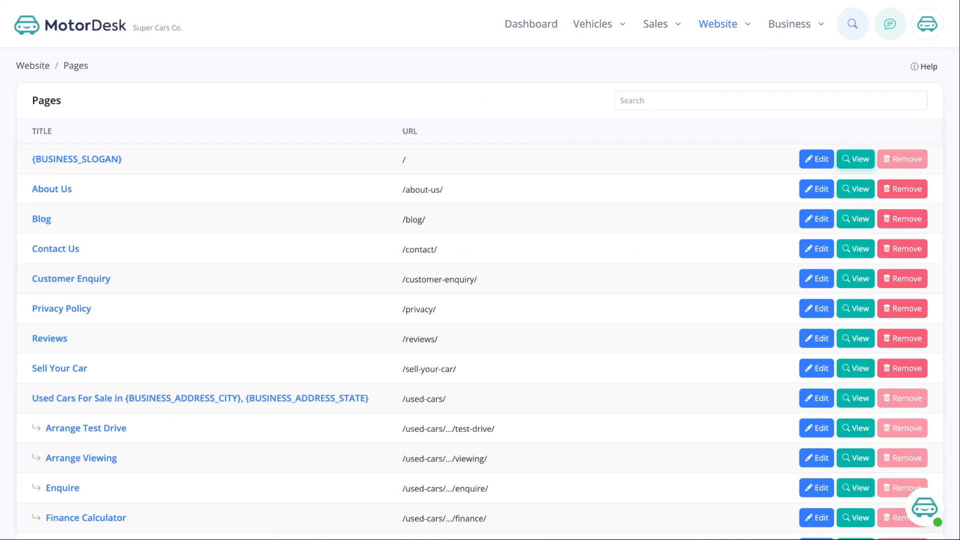
- Open the Navigation links editor from the Website menu
{"action": "mouse_move", "coordinate": [726, 22]}
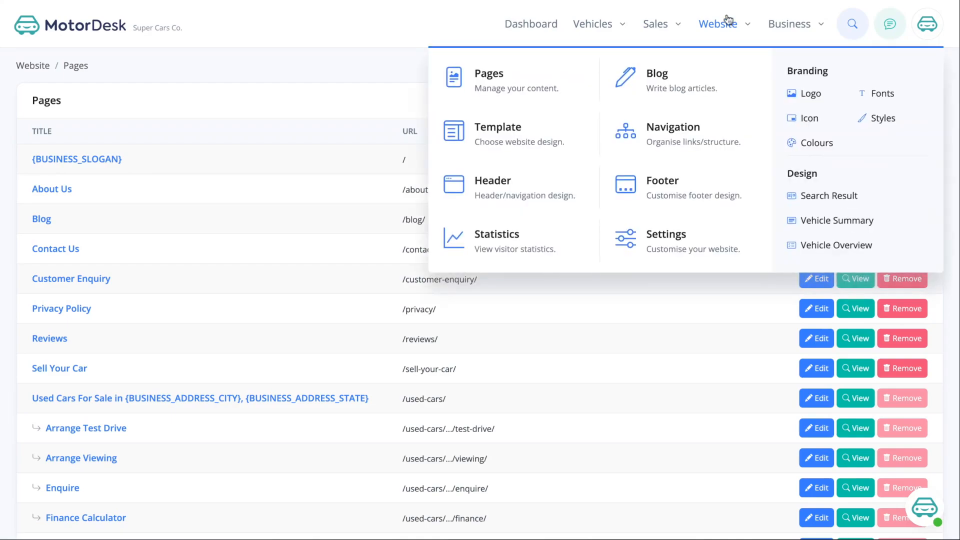
{"action": "left_click", "coordinate": [683, 135]}
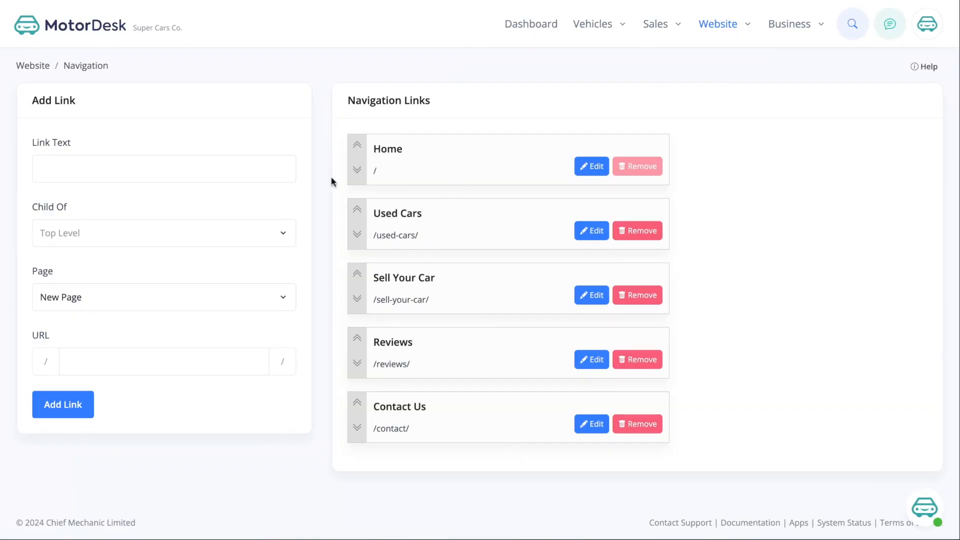
- Add a top-level 'Customer Enquiry' link to the Customer Enquiry page and move it up two places
{"action": "left_click", "coordinate": [76, 166]}
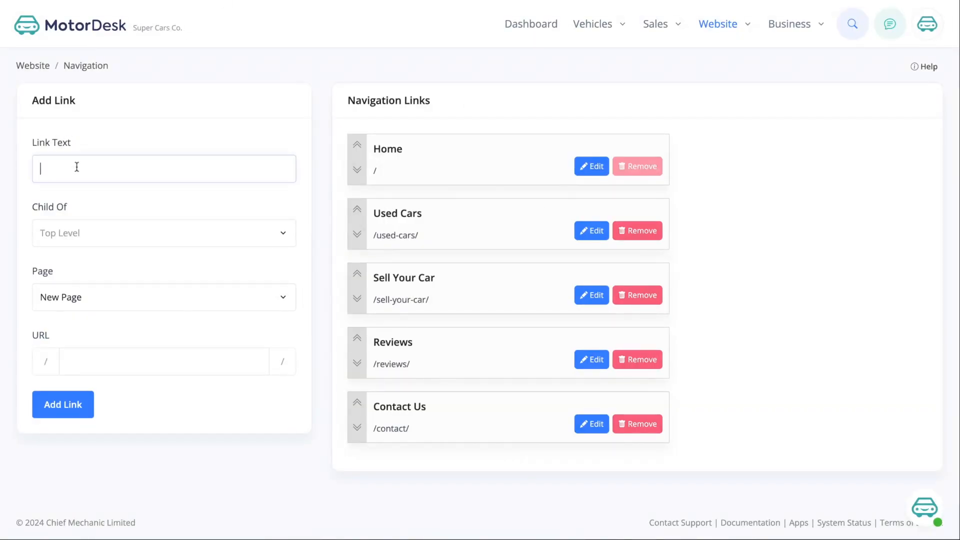
{"action": "type", "text": "Customer Enquiry"}
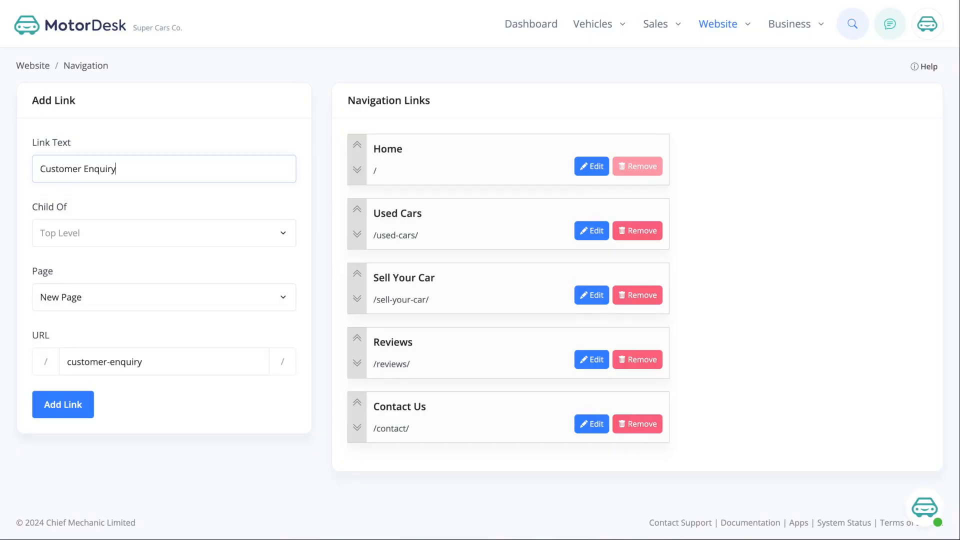
{"action": "left_click", "coordinate": [64, 304]}
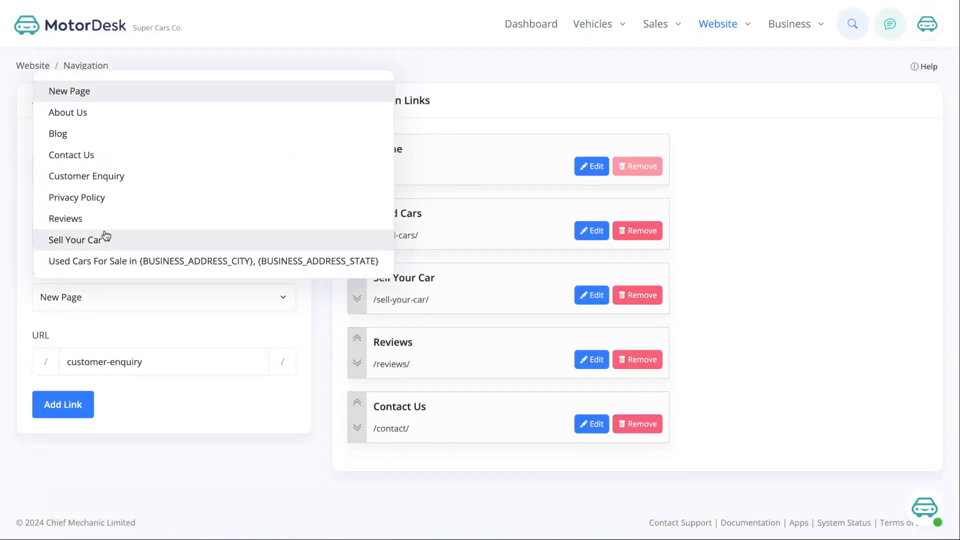
{"action": "left_click", "coordinate": [126, 186]}
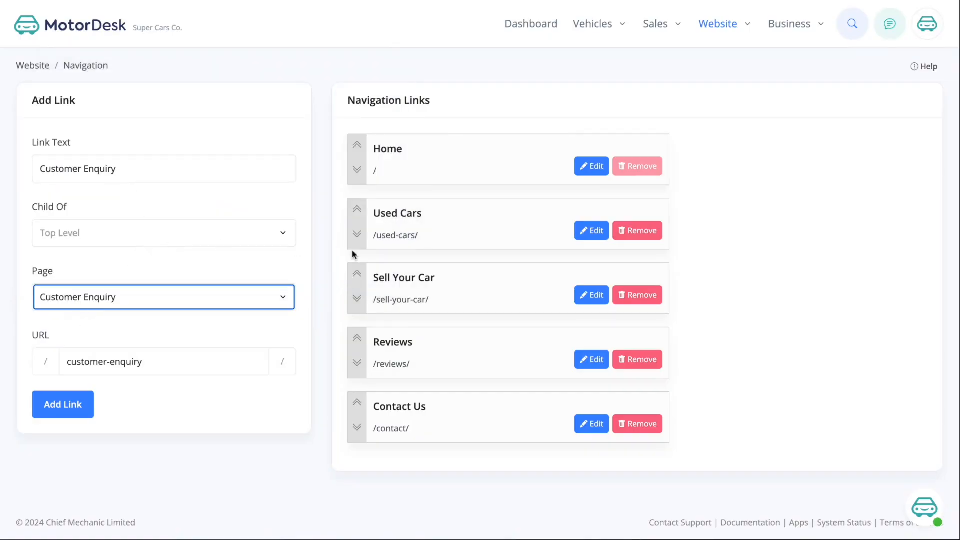
{"action": "left_click", "coordinate": [74, 411]}
{"action": "left_click", "coordinate": [358, 423]}
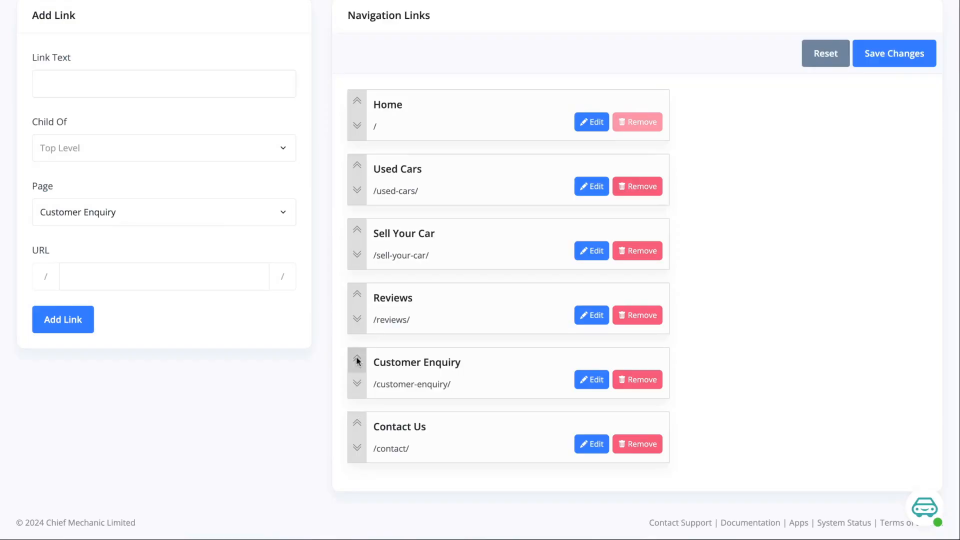
{"action": "left_click", "coordinate": [357, 360]}
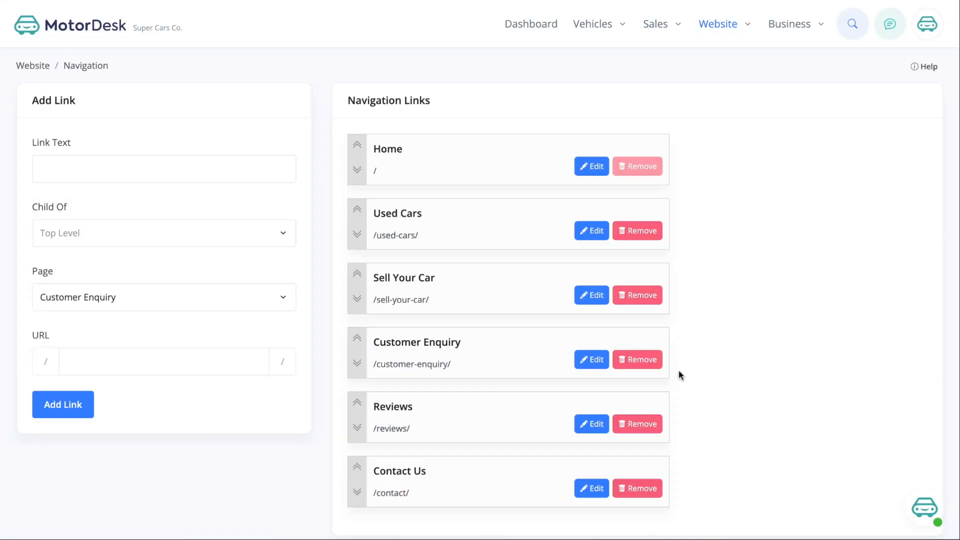
- Replace the top-level link with a 'Customer Enquiry' child of Contact Us and save the navigation
{"action": "left_click", "coordinate": [630, 366]}
{"action": "left_click", "coordinate": [587, 336]}
{"action": "left_click", "coordinate": [120, 166]}
{"action": "type", "text": "Customer Enquiry"}
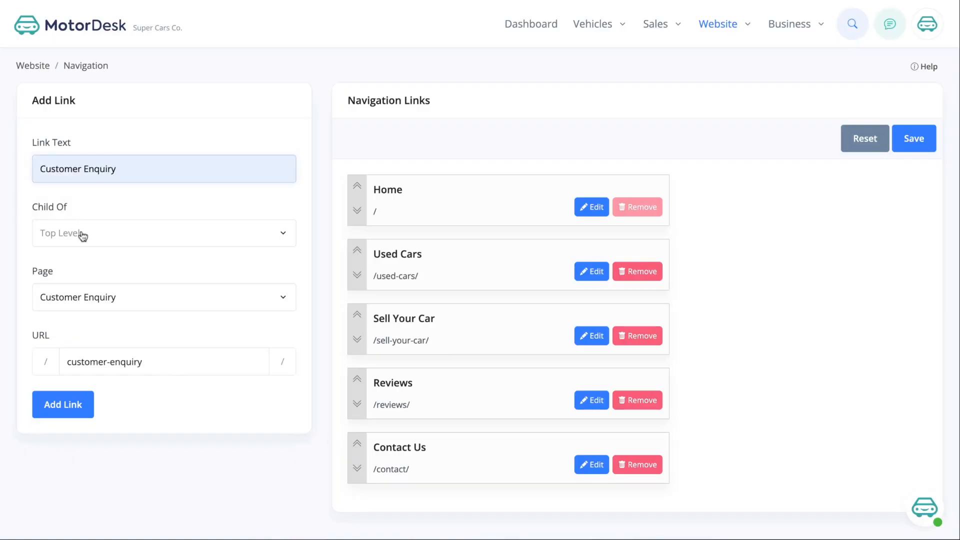
{"action": "left_click", "coordinate": [96, 243]}
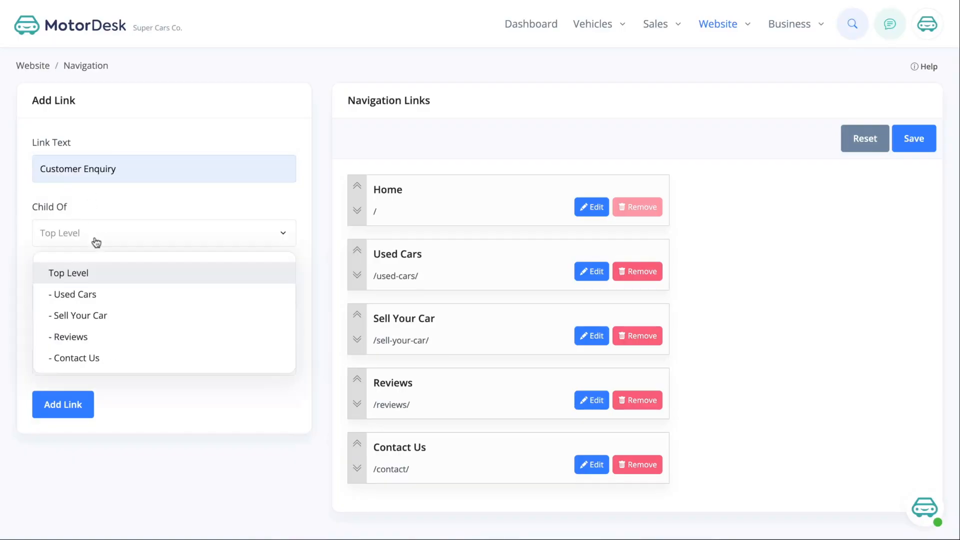
{"action": "left_click", "coordinate": [95, 359]}
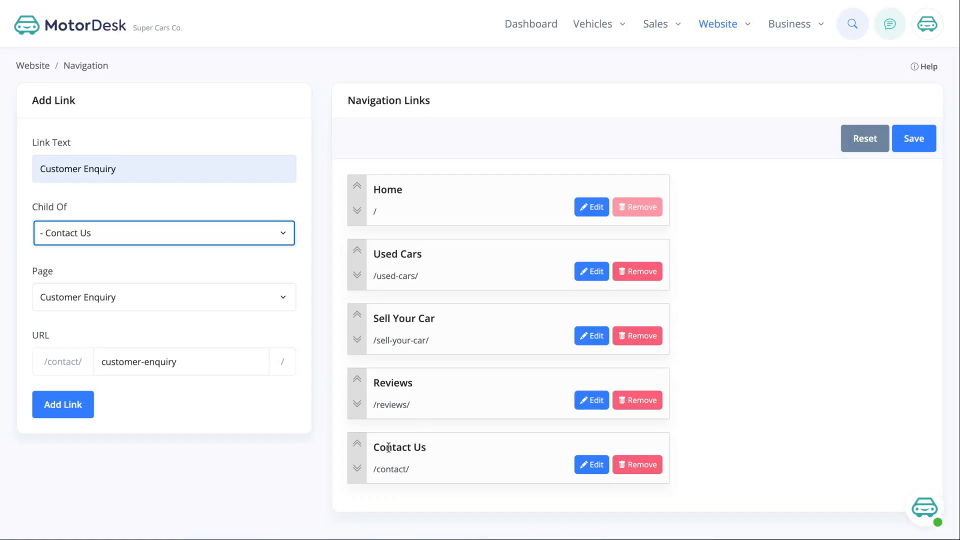
{"action": "left_click", "coordinate": [64, 404]}
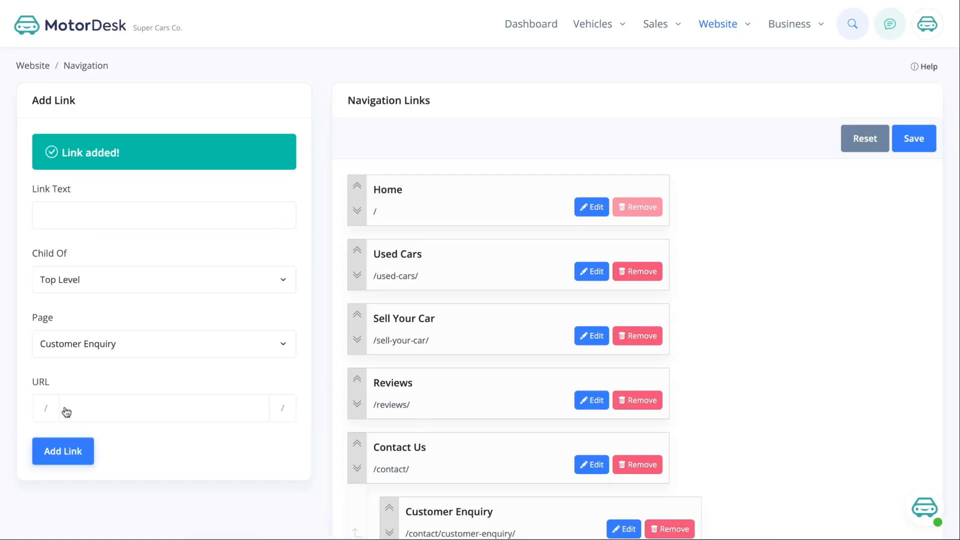
{"action": "scroll", "coordinate": [668, 392], "scroll_direction": "down", "scroll_amount": 2}
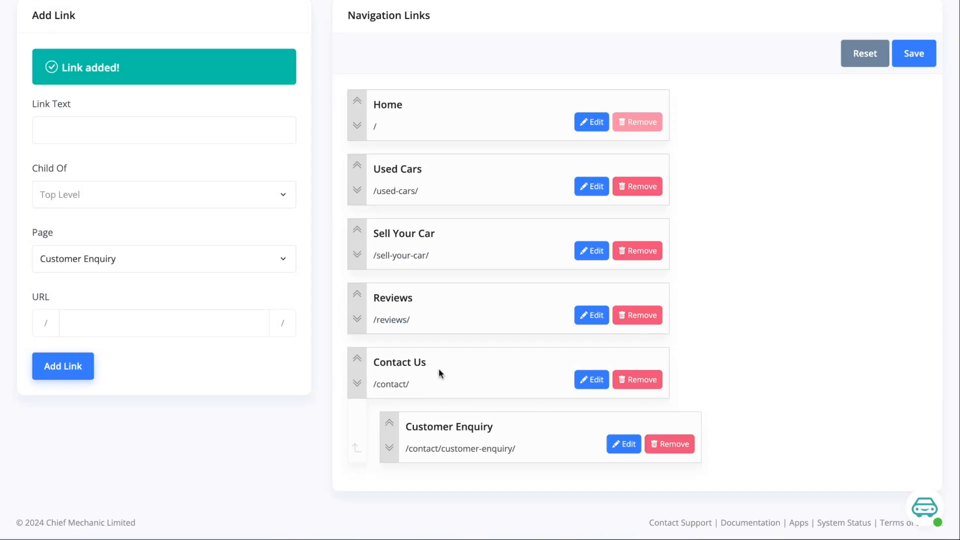
{"action": "left_click", "coordinate": [917, 63]}
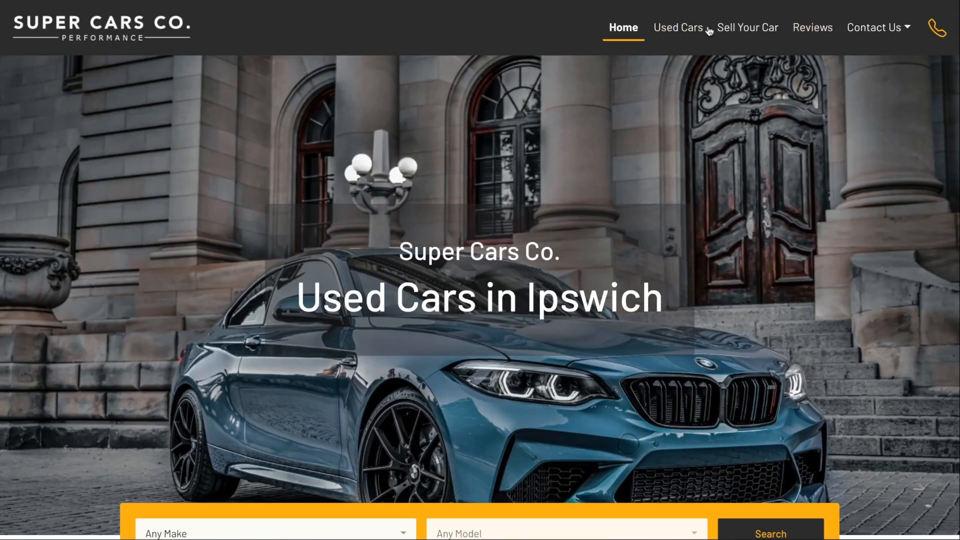
- Check the live site's Contact Us dropdown, then open and close the help documentation
{"action": "left_click", "coordinate": [869, 27]}
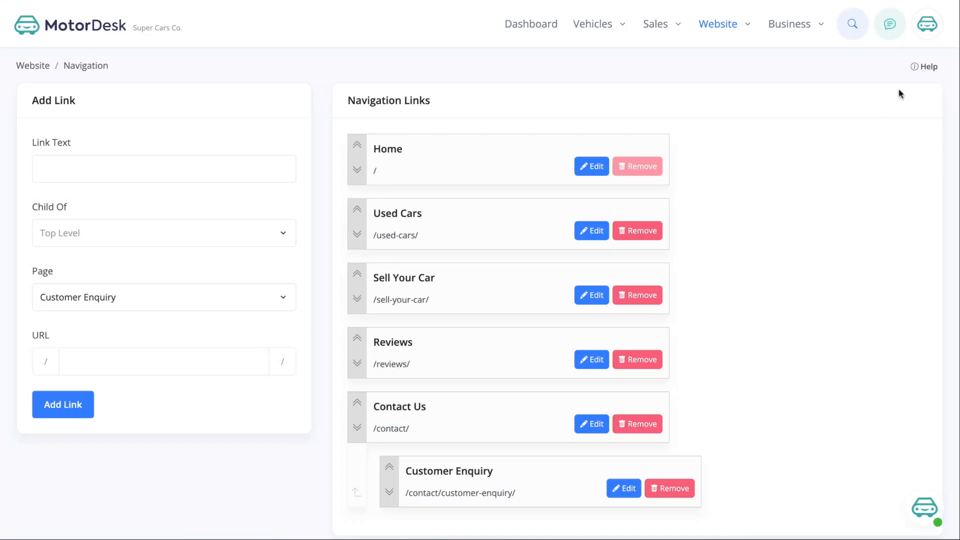
{"action": "left_click", "coordinate": [924, 67]}
{"action": "scroll", "coordinate": [916, 94], "scroll_direction": "down", "scroll_amount": 15}
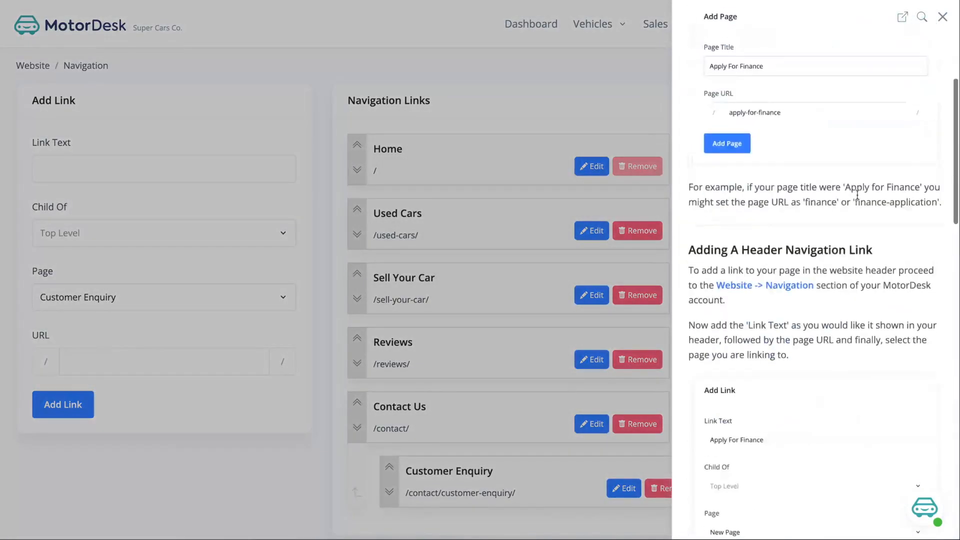
{"action": "left_click", "coordinate": [942, 17]}
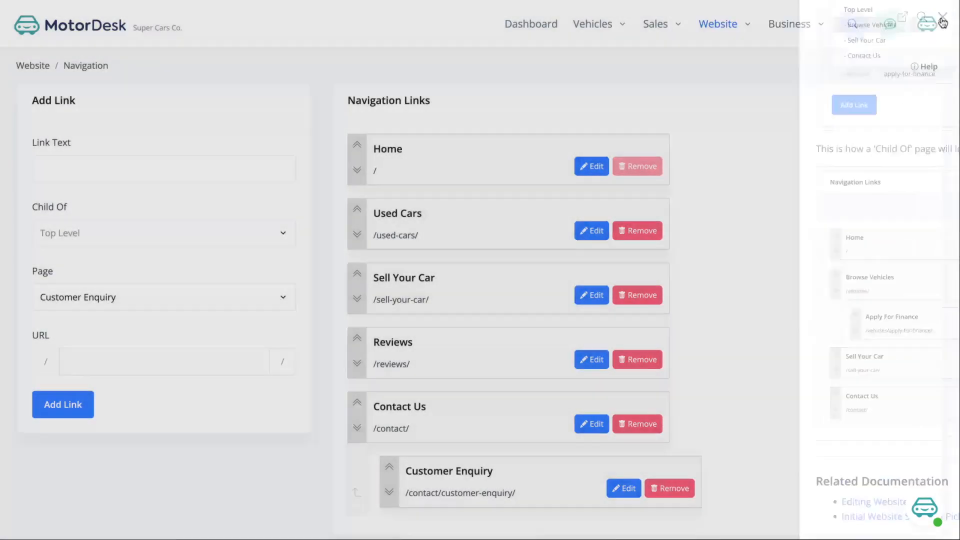